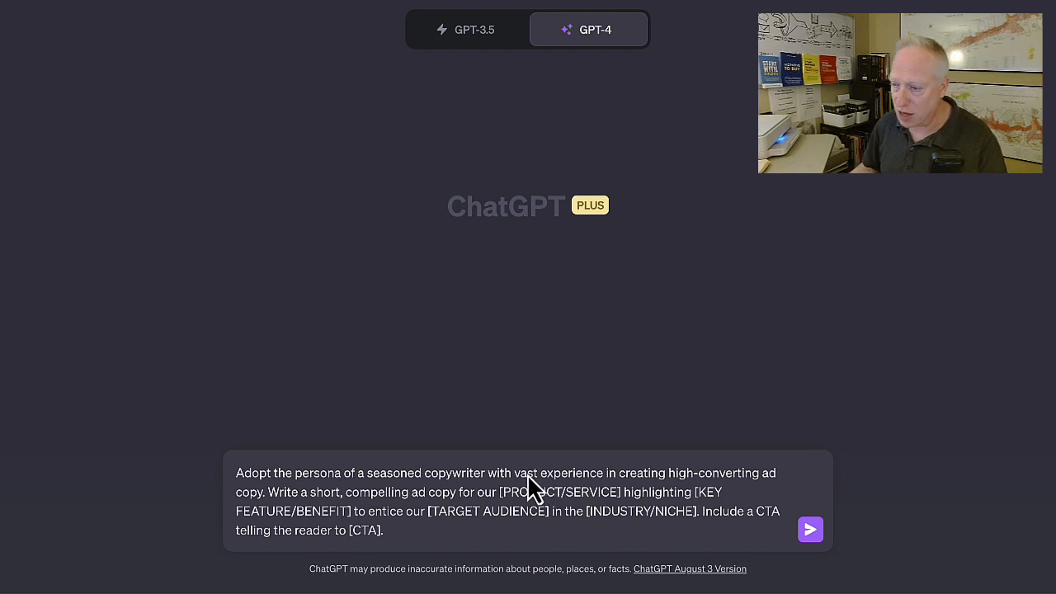
- Replace [PRODUCT/SERVICE] with 'estate planning law practice', fix the 'esate' typo and add the firm's name
drag(499, 492, 621, 487)
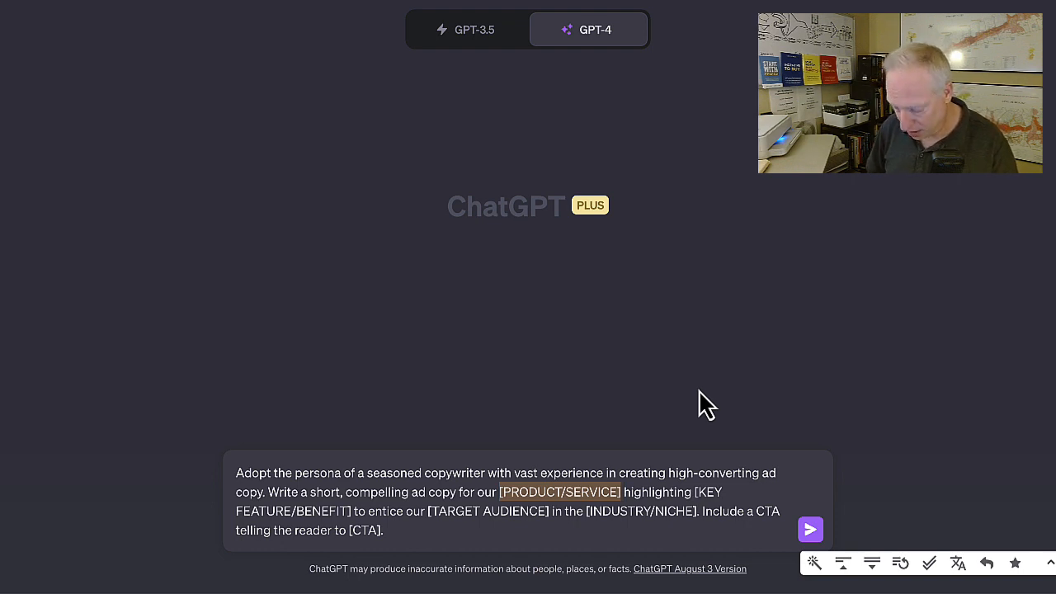
text(esate plann)
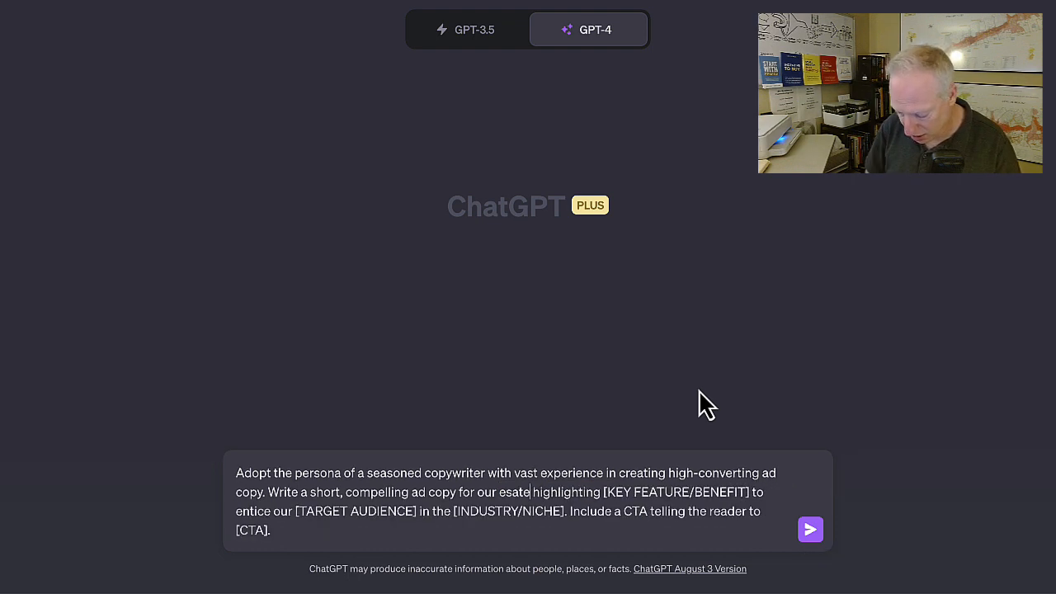
text(ing law pra)
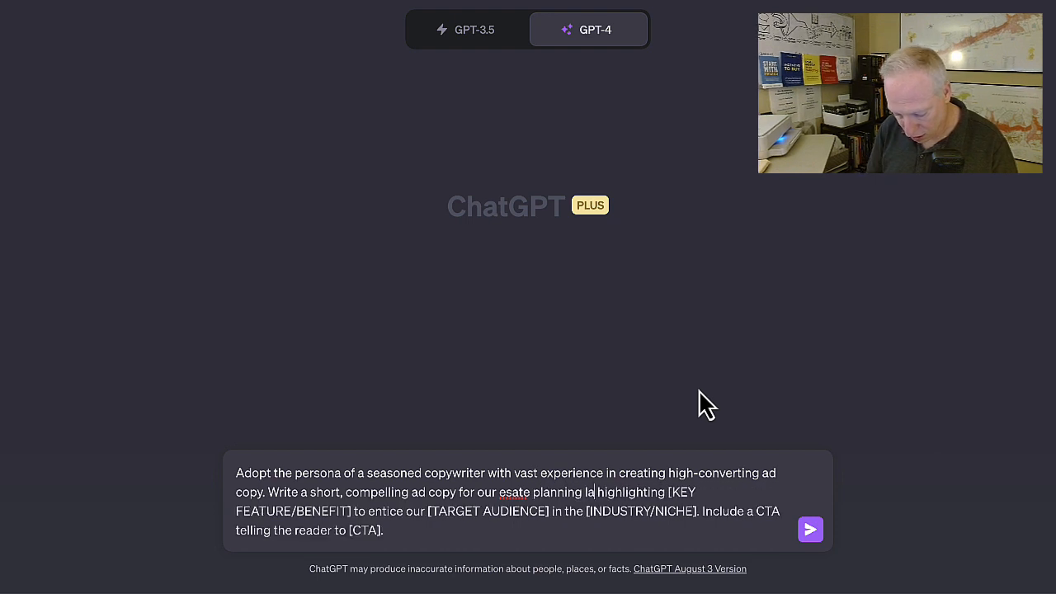
text(cti)
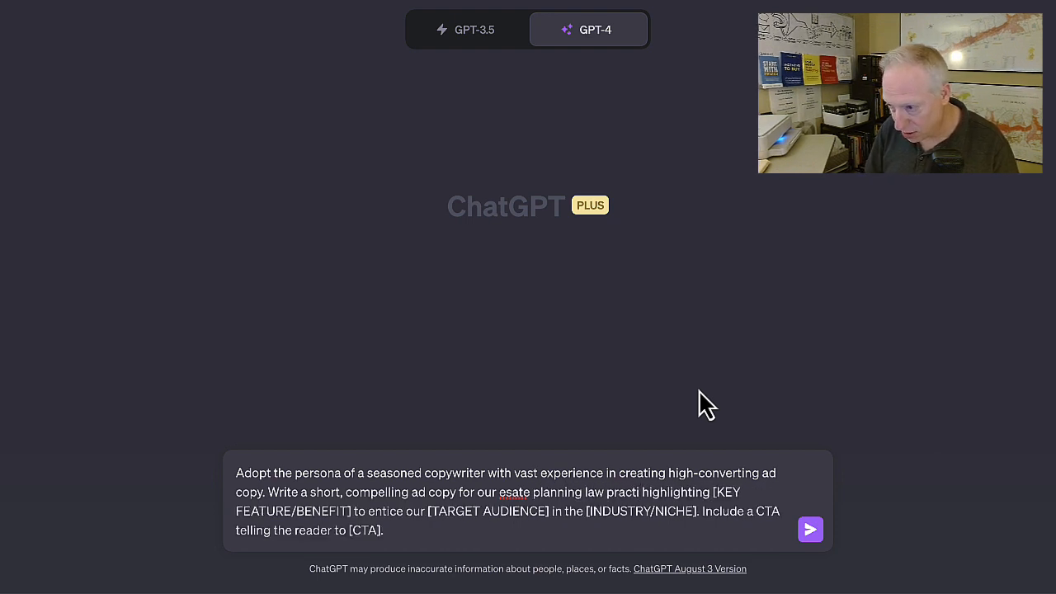
text(ce)
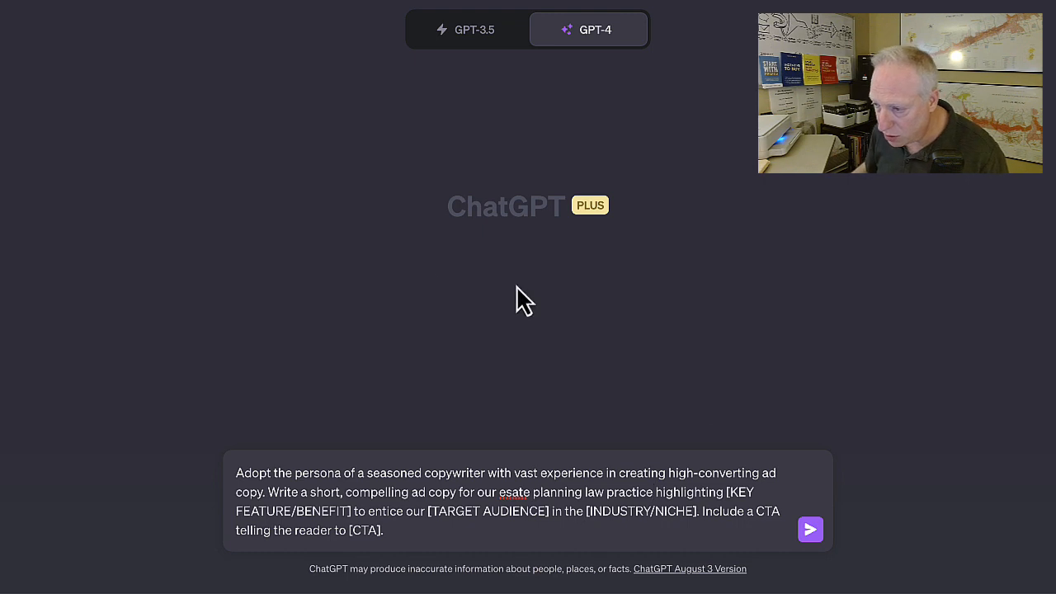
click(509, 493)
text(tice)
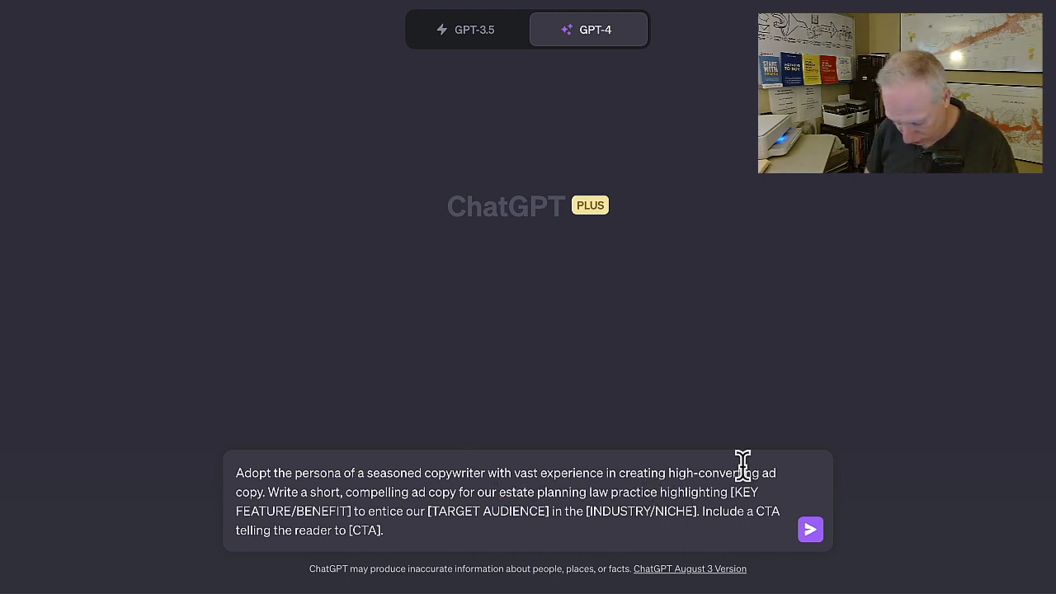
text( called David Baer)
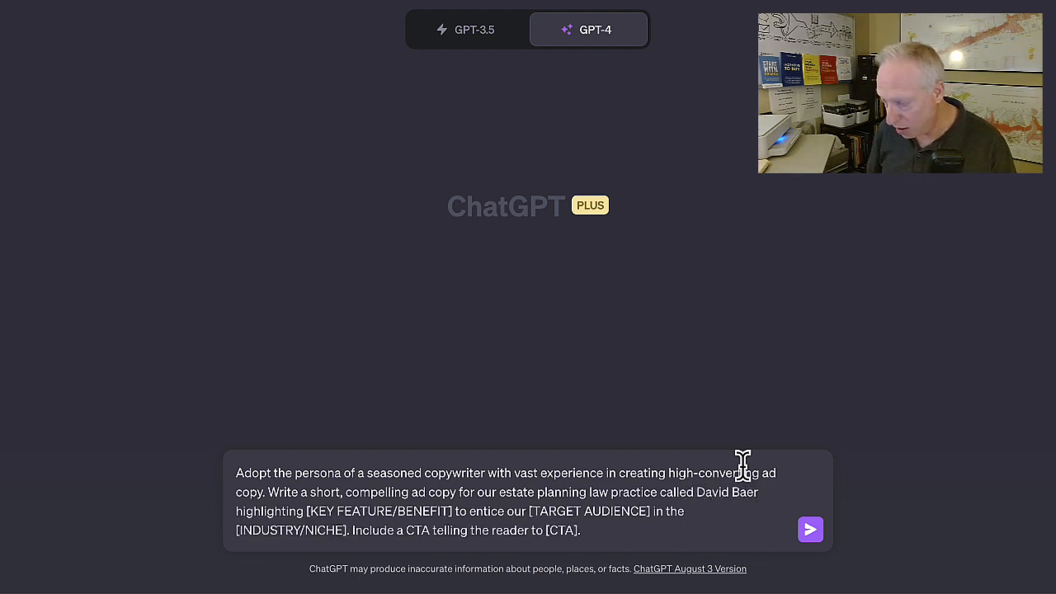
text(, Esq.)
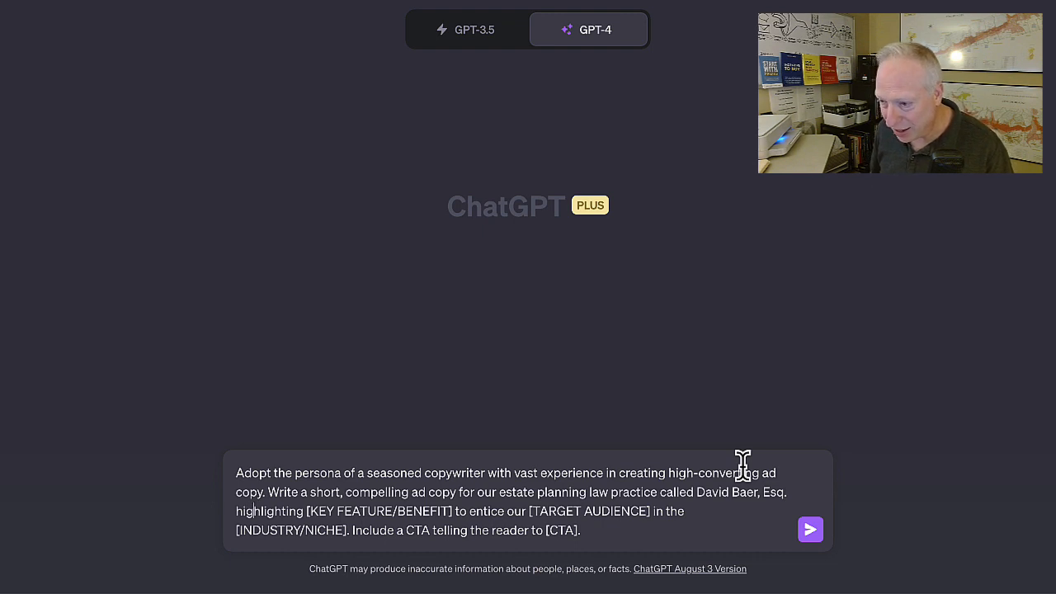
- Replace [KEY FEATURE/BENEFIT] with 'ease and low cost of getting your will drafted by a professional'
key(shift+Right)
key(shift+Right)
key(shift+Right)
key(shift+Right)
key(shift+Right)
key(shift+Right)
key(shift+Right)
key(shift+Right)
key(shift+Right)
key(shift+Right)
key(shift+Right)
key(shift+Right)
key(shift+Right)
key(shift+Right)
key(shift+Right)
key(shift+Right)
key(shift+Right)
key(shift+Right)
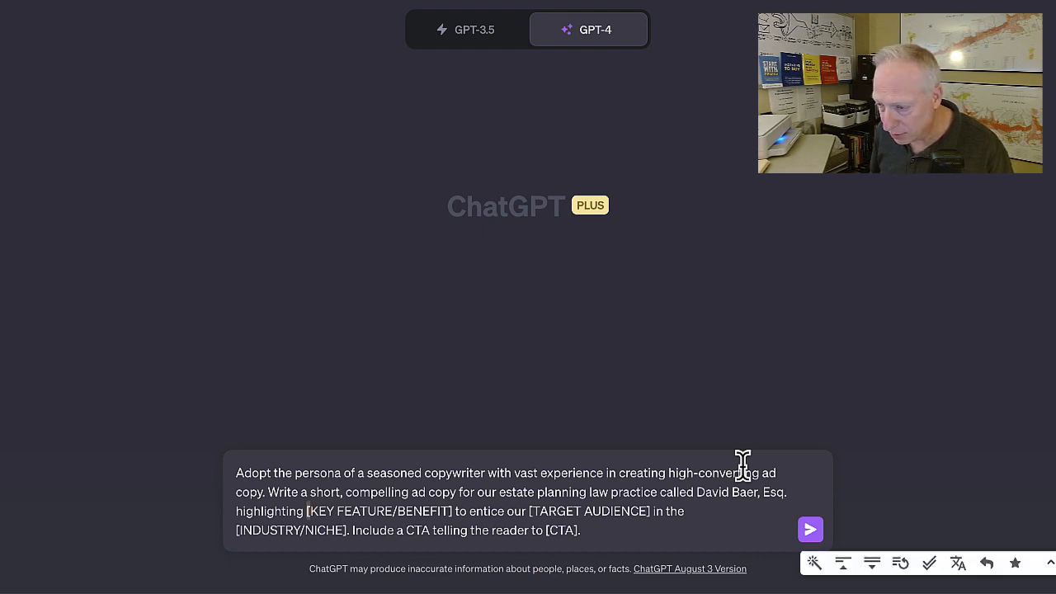
key(shift+Right)
key(shift+Right)
key(shift+Right)
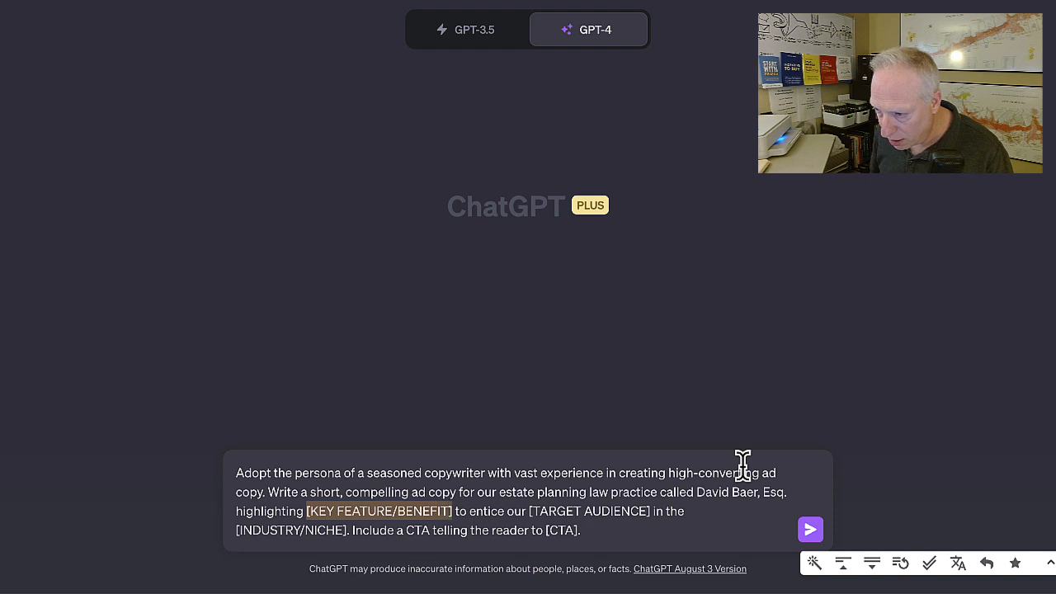
text(ease and low)
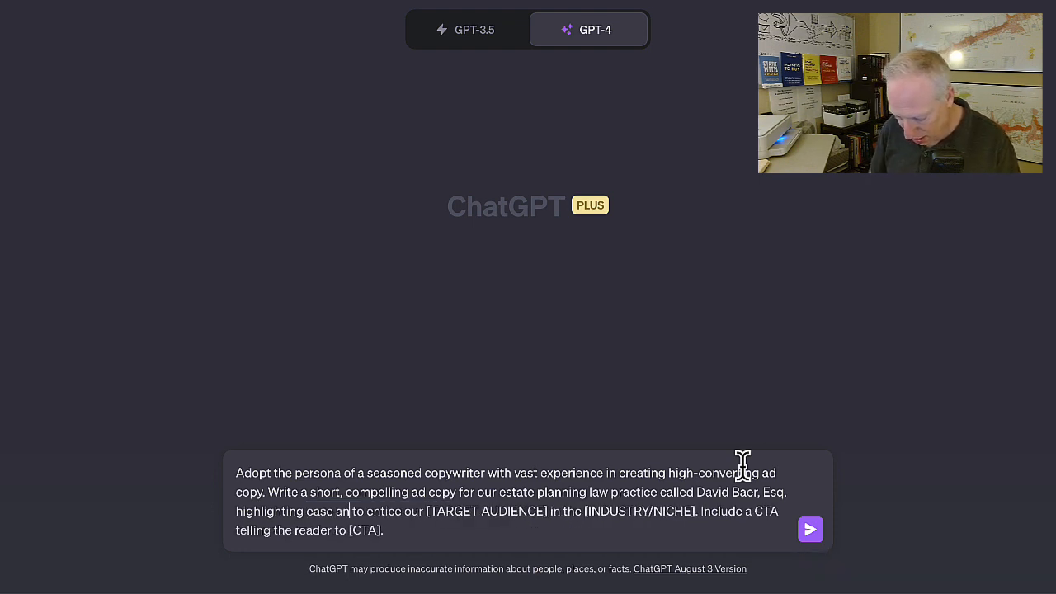
text( cost of gett)
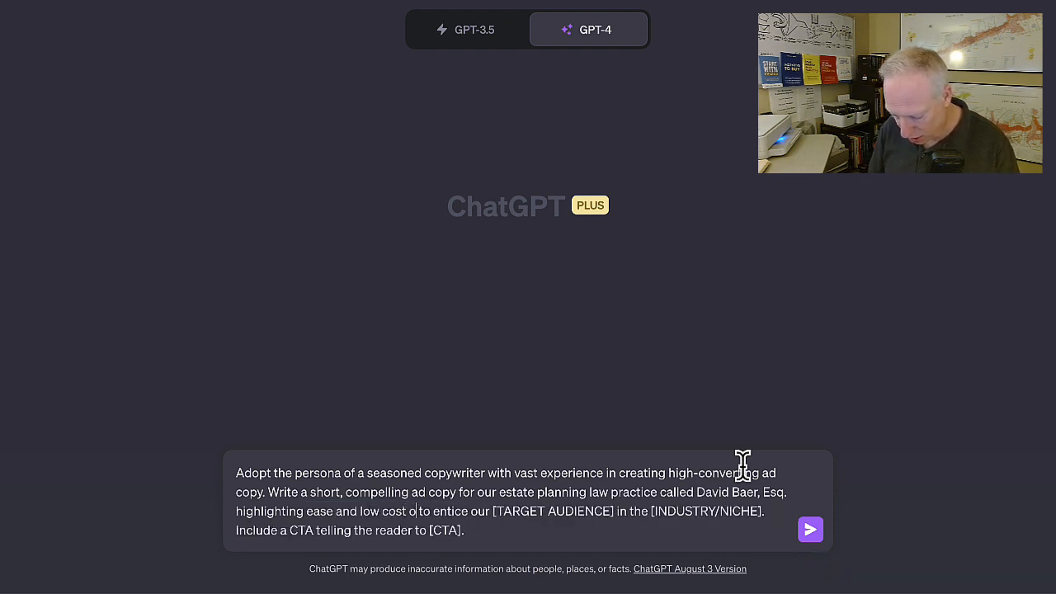
text(ing )
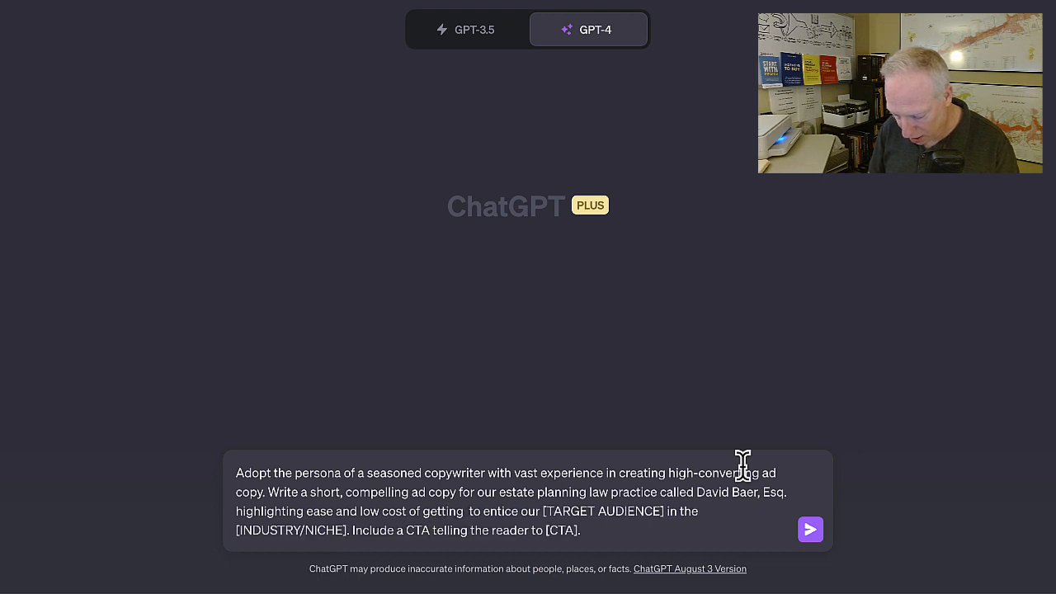
text(your will d)
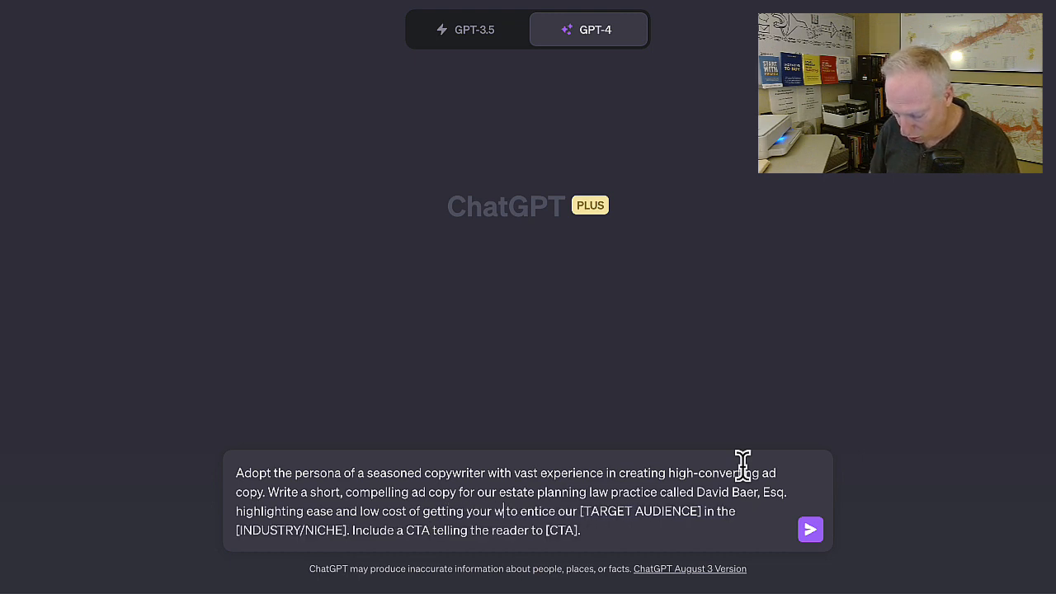
text(rafted by a p)
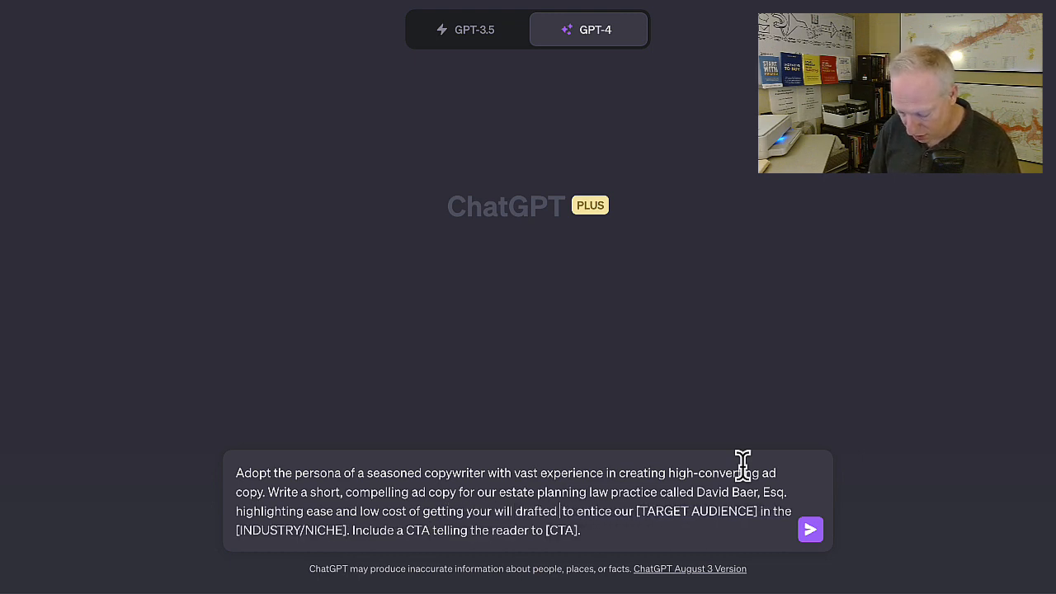
text(rofessiona)
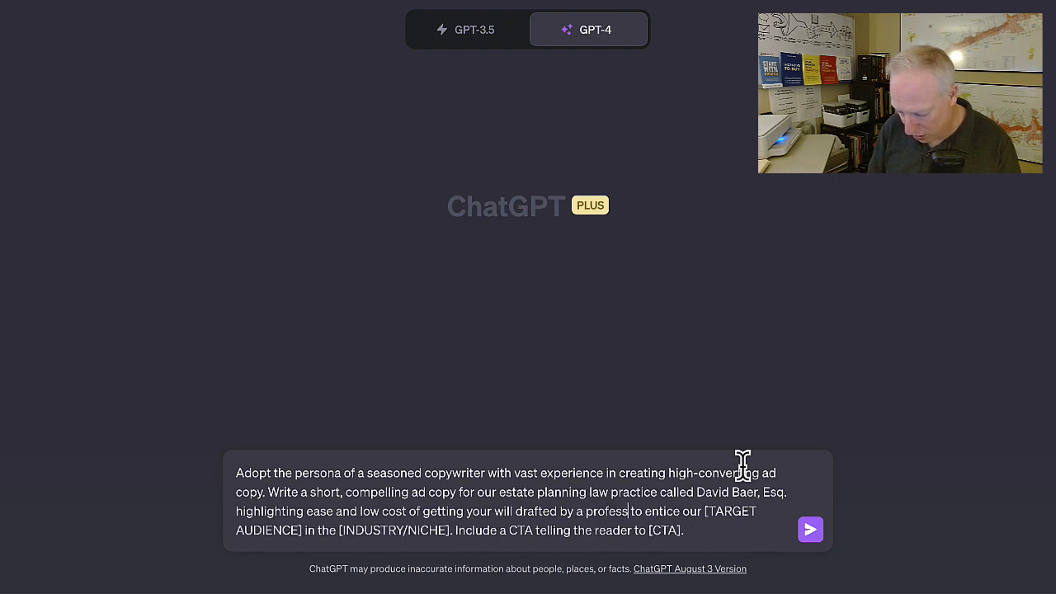
text(l)
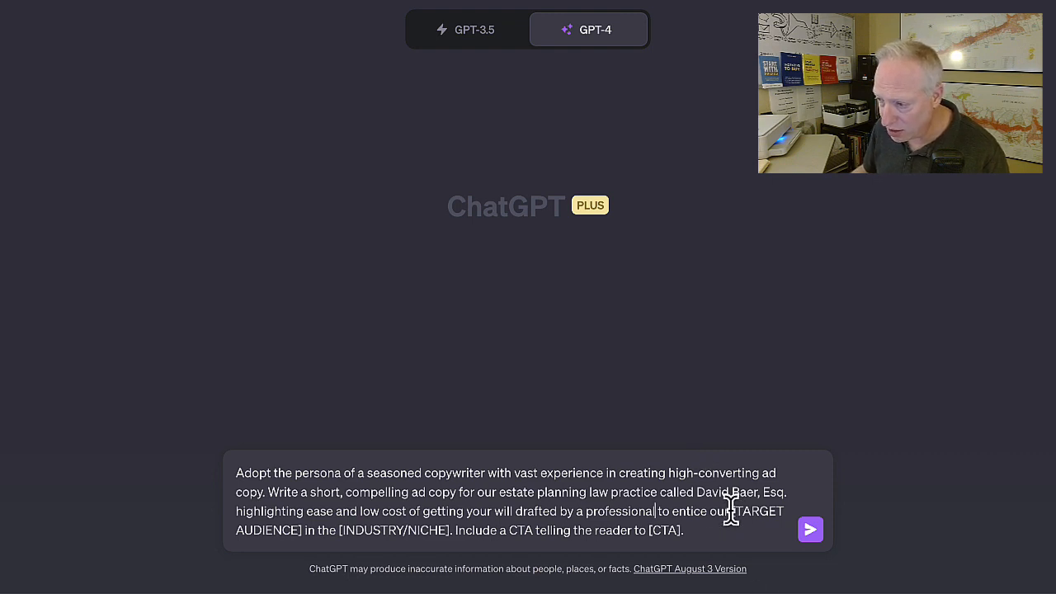
drag(732, 512, 302, 529)
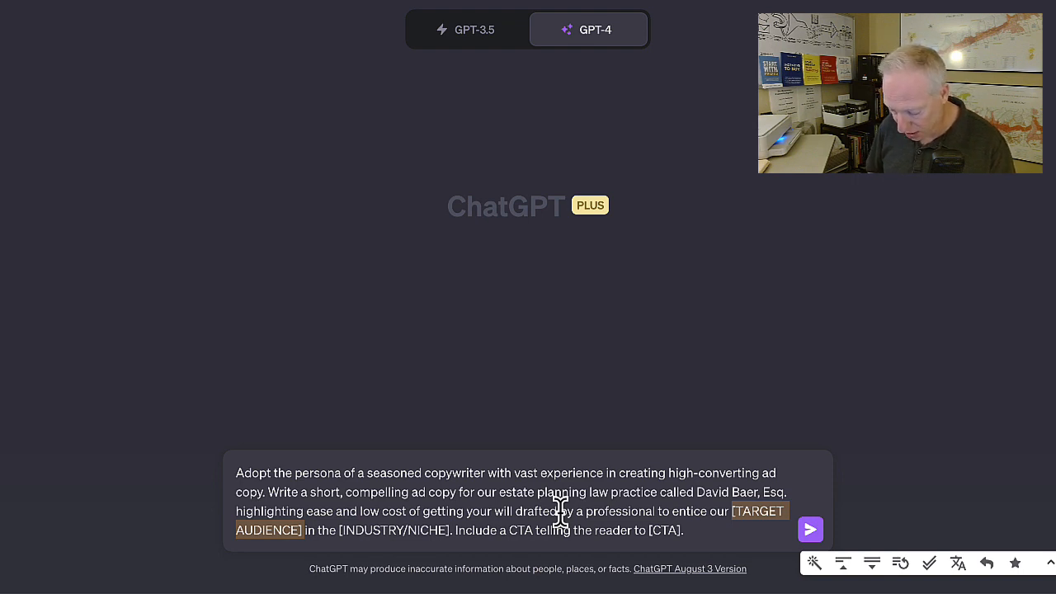
- Replace [TARGET AUDIENCE] with 'college professors in the Portland, OR area'
text(college prof)
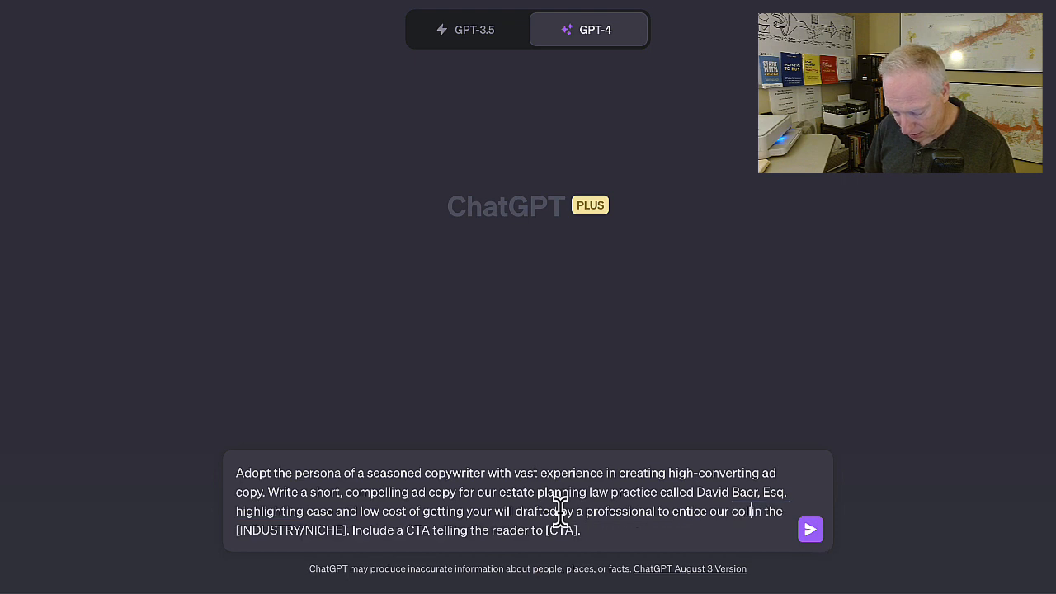
text(essors in the)
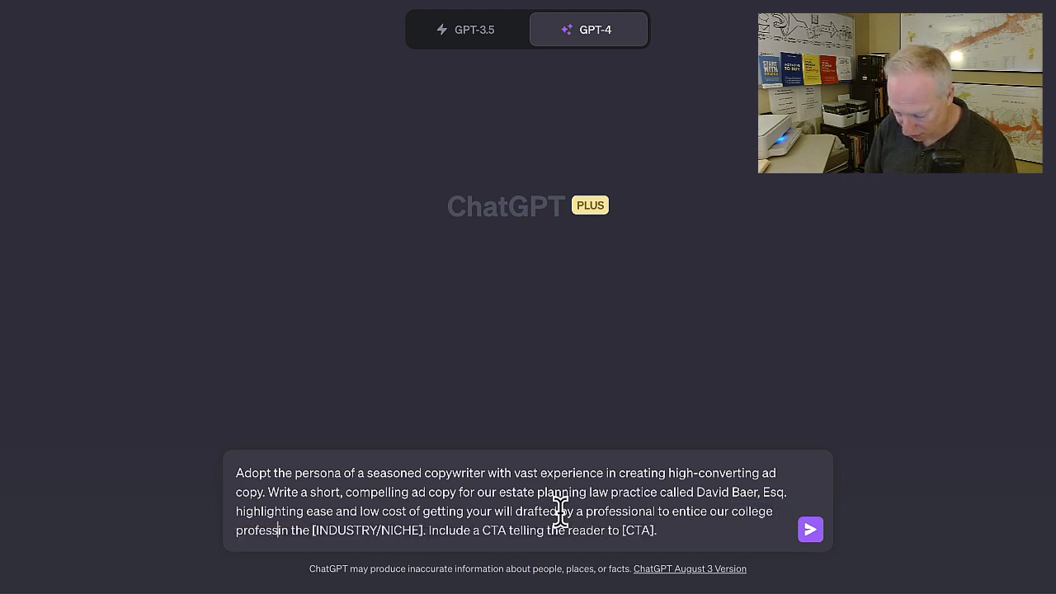
text( Portland)
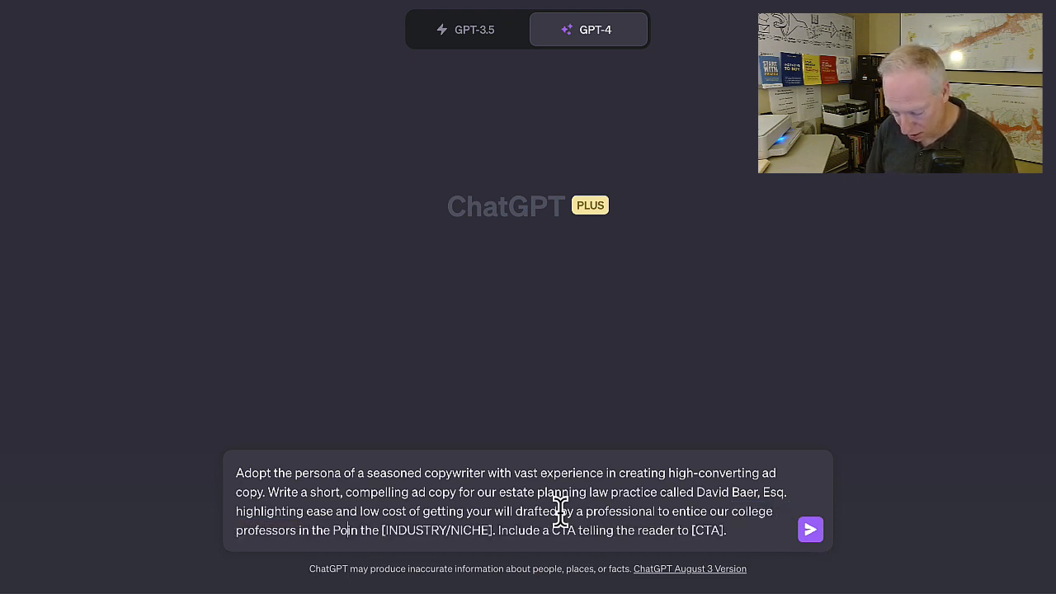
text(, OR area)
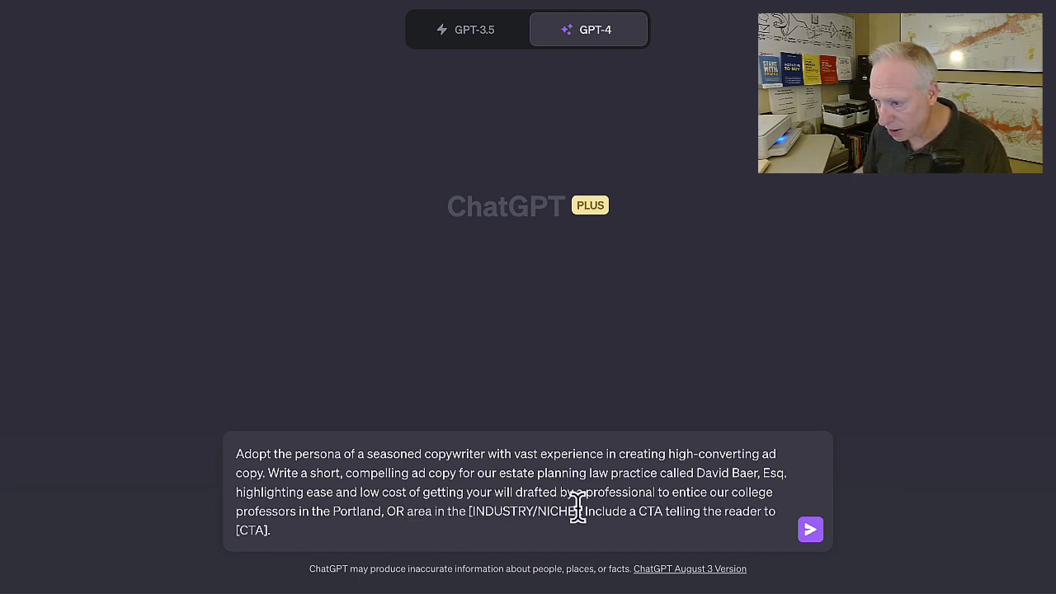
drag(580, 511, 467, 507)
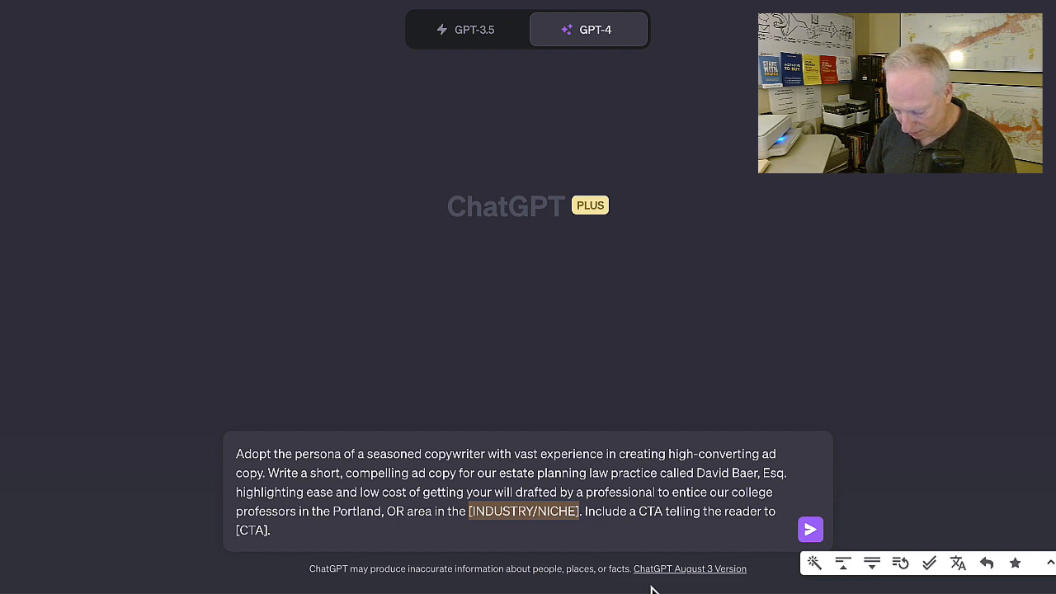
- Set the niche to 'pre-retirement phase of their' and the CTA to 'book a free initial consultation at' the firm's website
text(pre-)
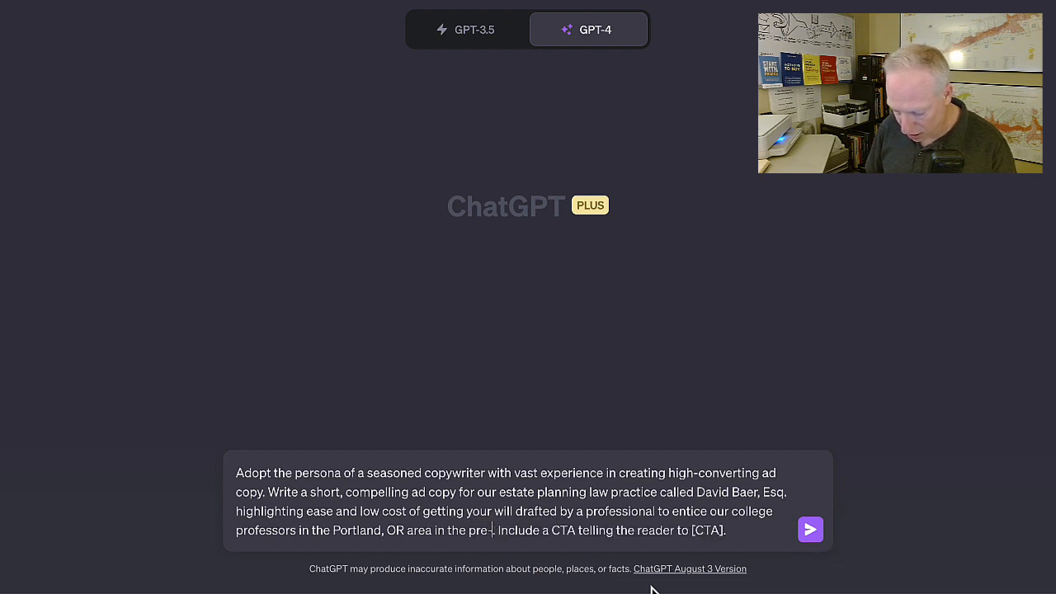
text(retirement)
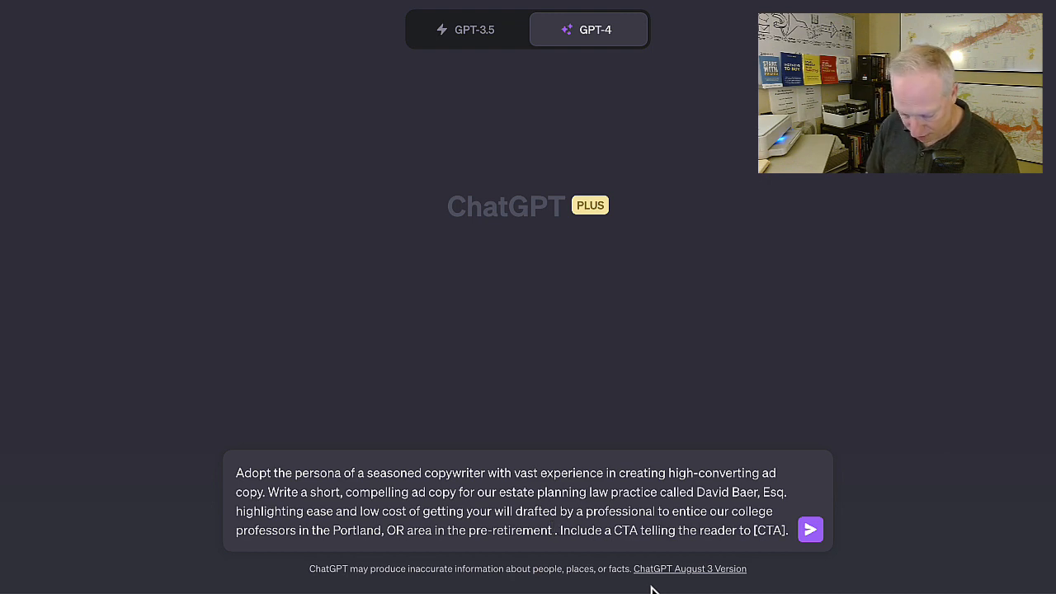
text( p)
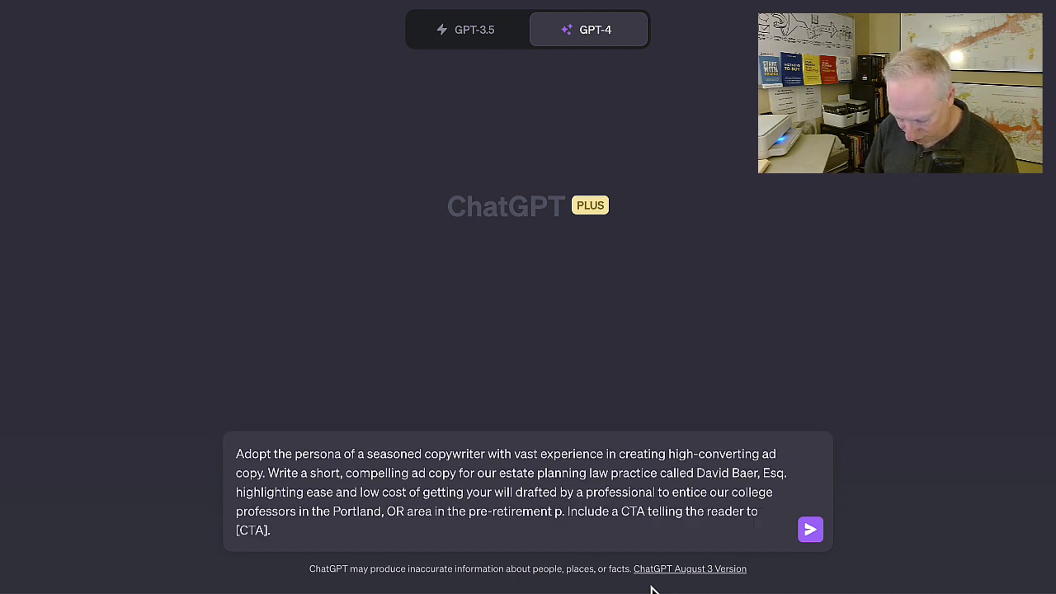
text(hase of th)
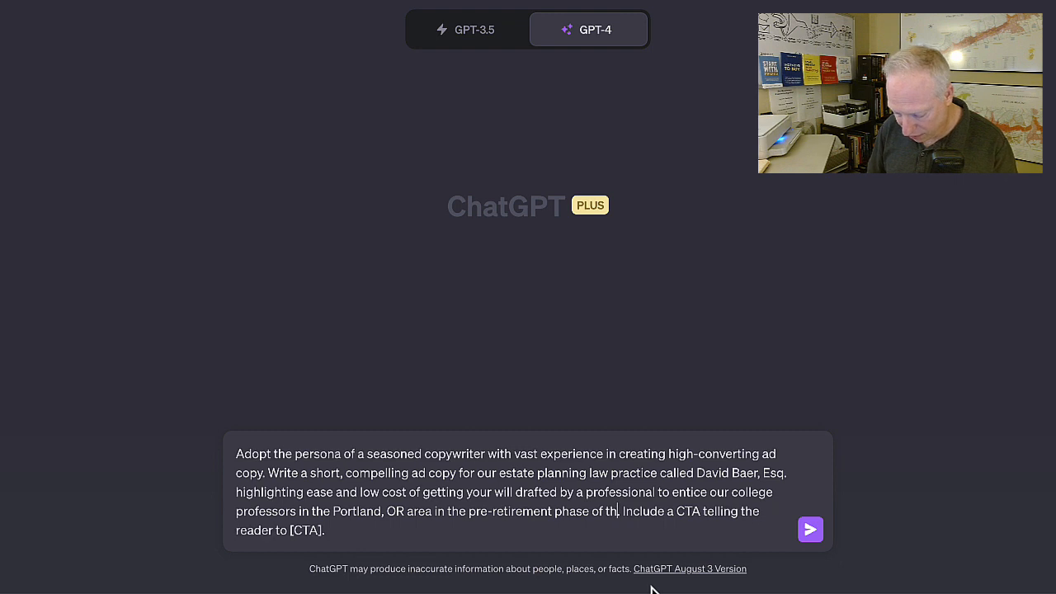
text(eir)
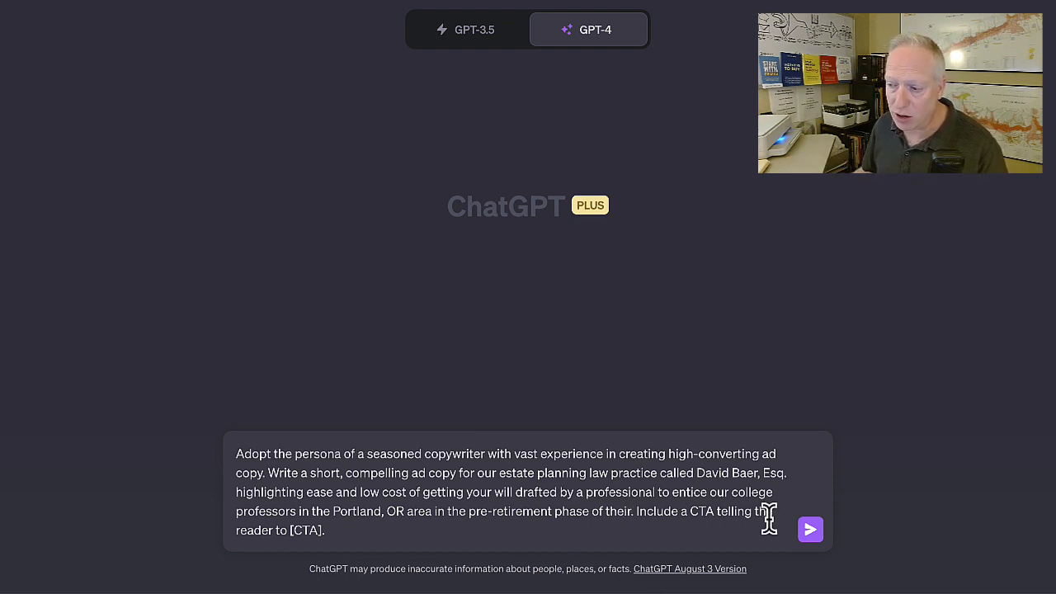
drag(292, 531, 313, 530)
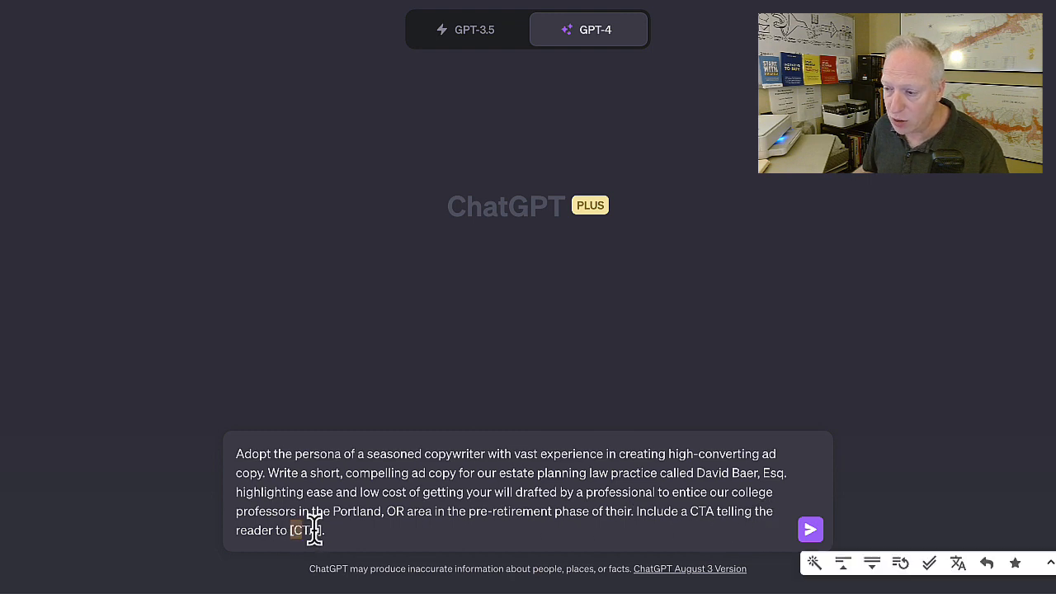
text(bo)
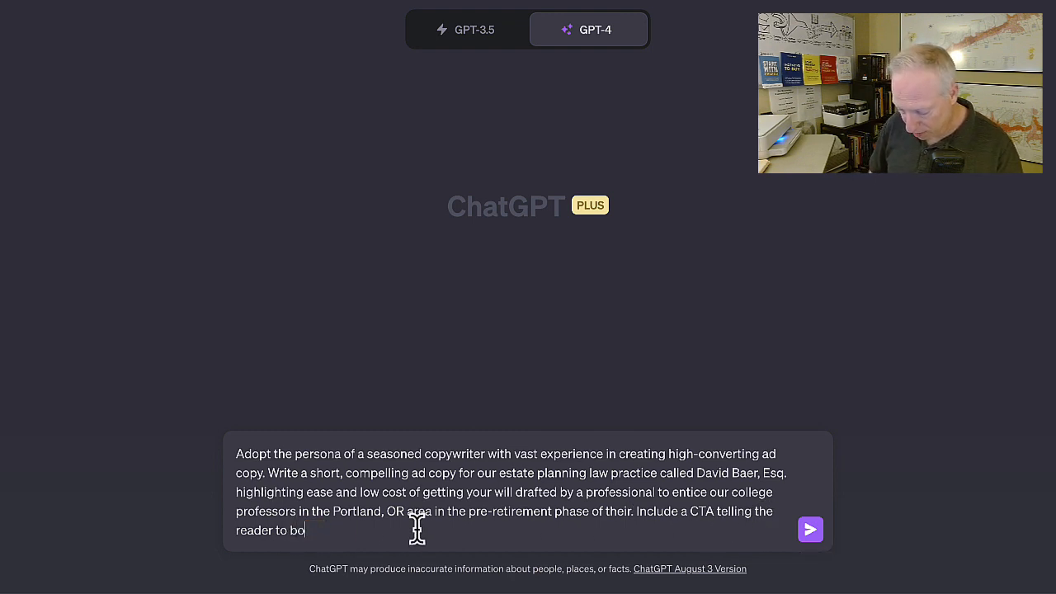
text(ok a free)
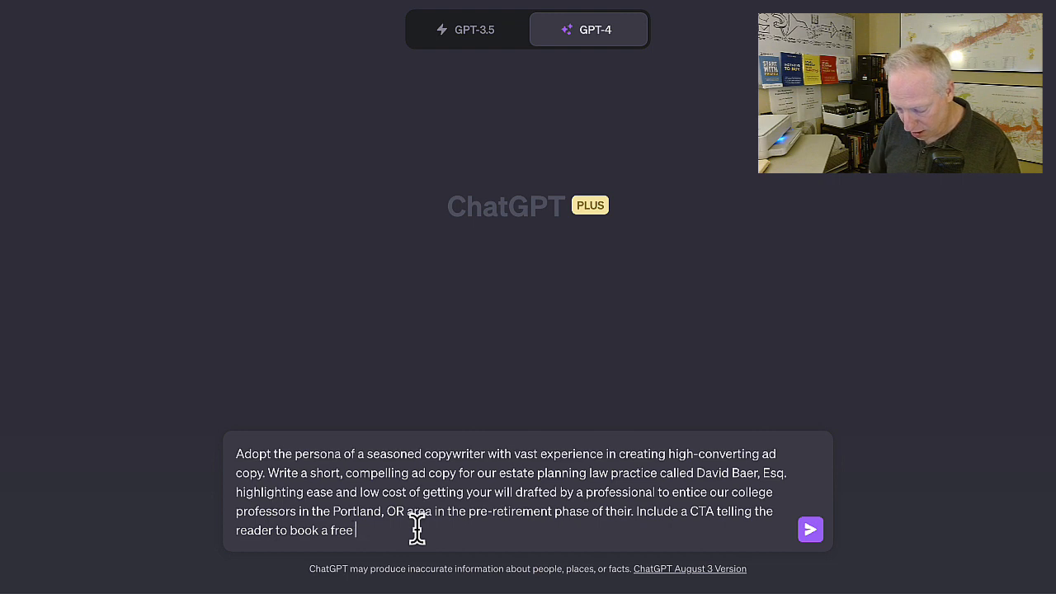
text( initial consultatioj)
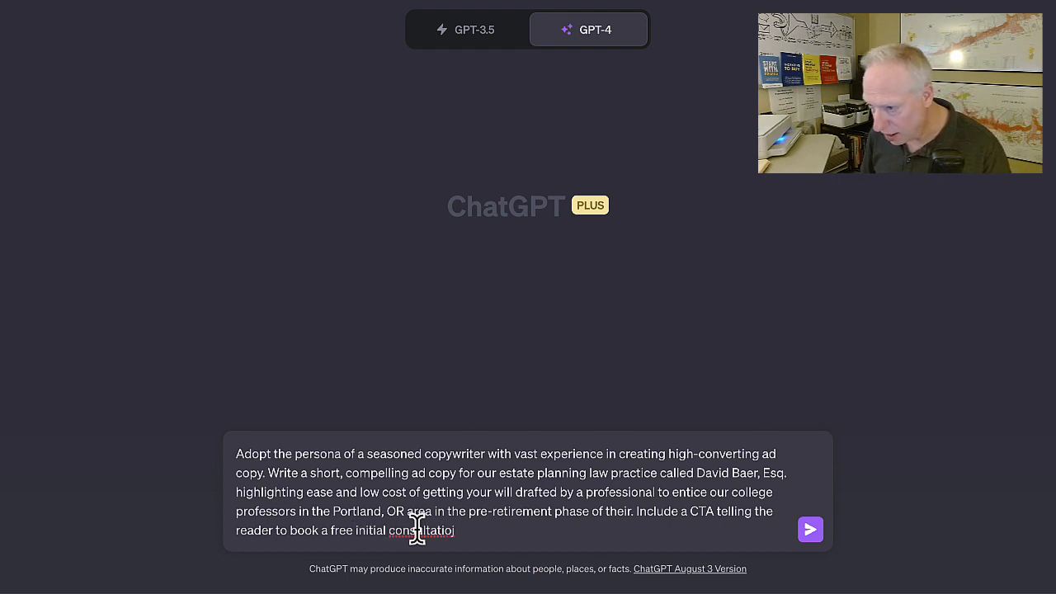
key(BackSpace)
text(n at)
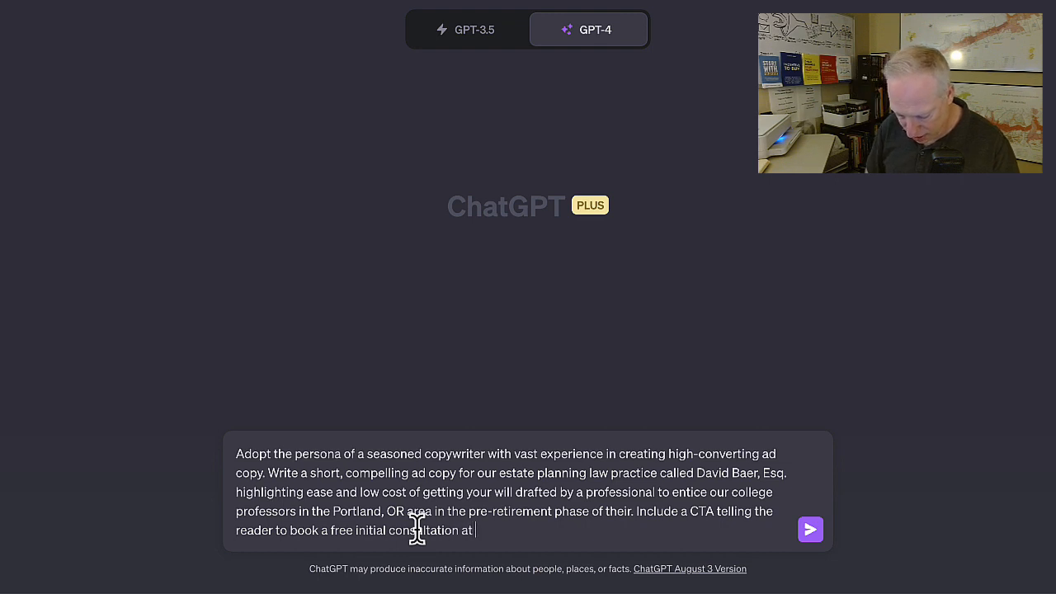
text( davidbaeresq)
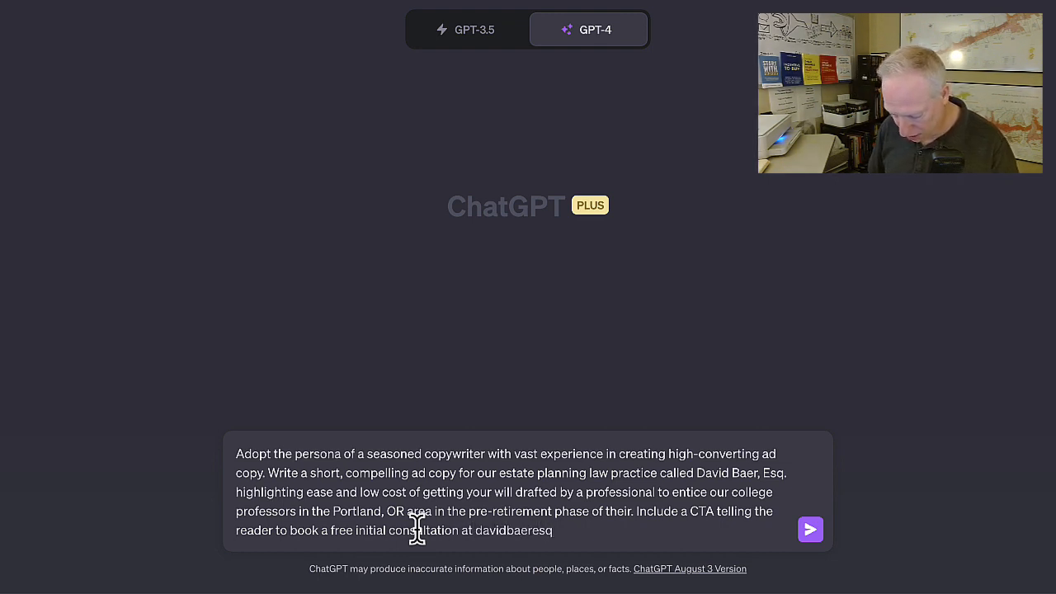
text(.com)
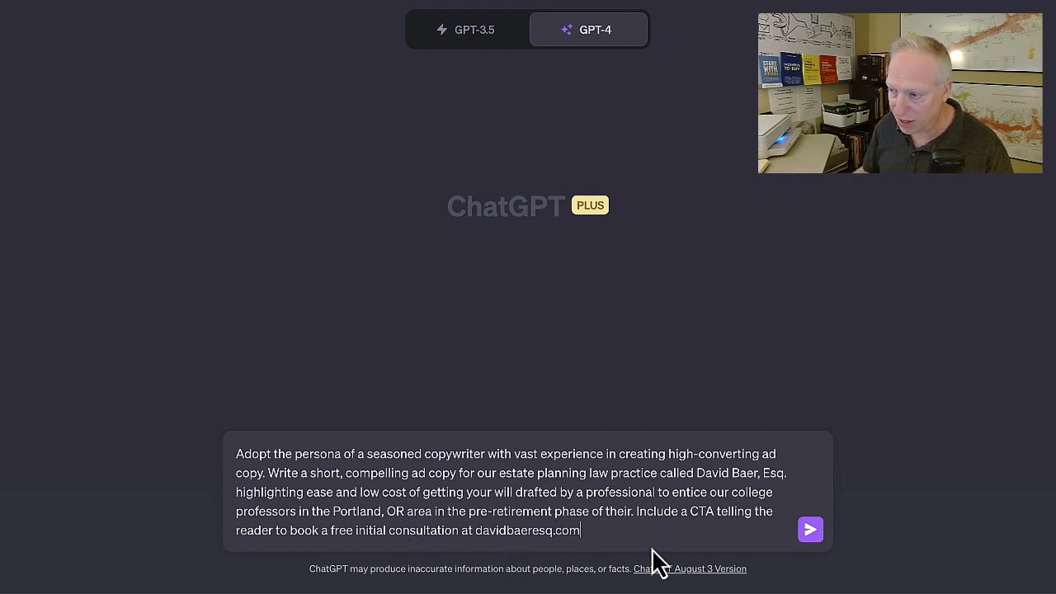
- Send the completed estate-planning ad prompt to GPT-4
click(813, 532)
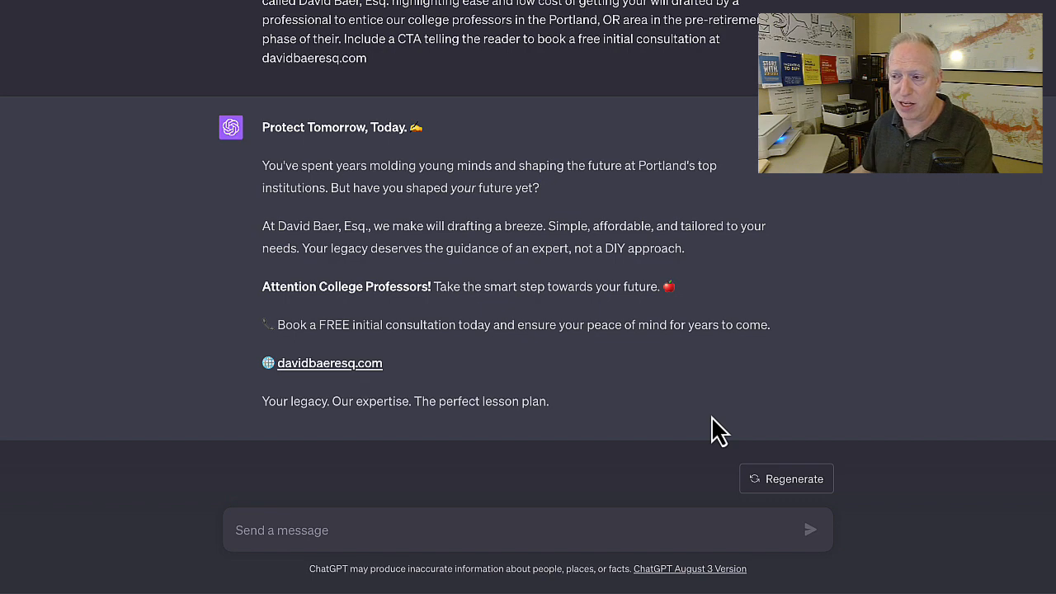
scroll(707, 435, up, 1)
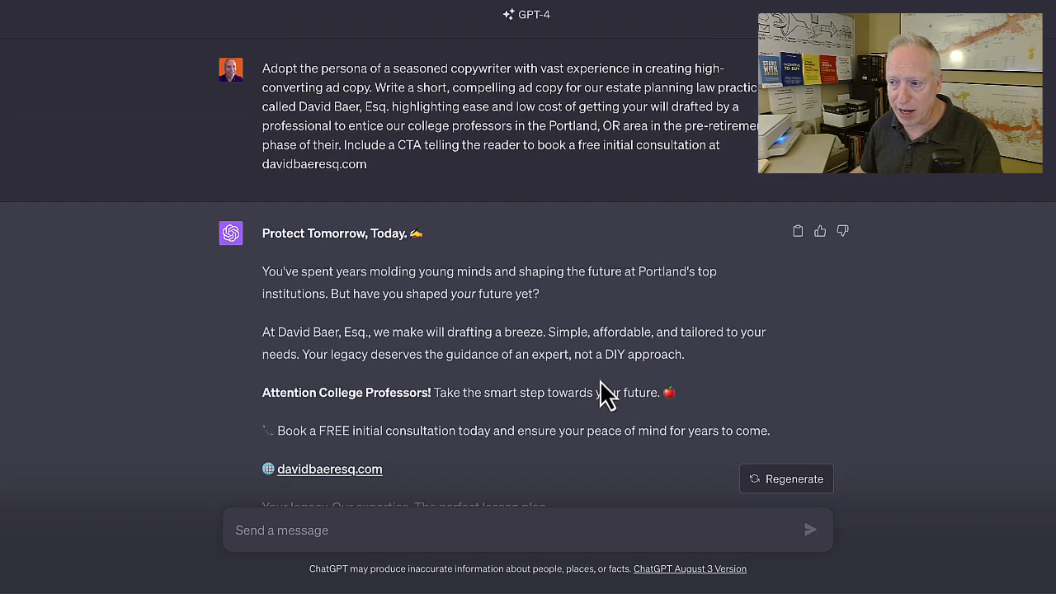
scroll(603, 386, down, 1)
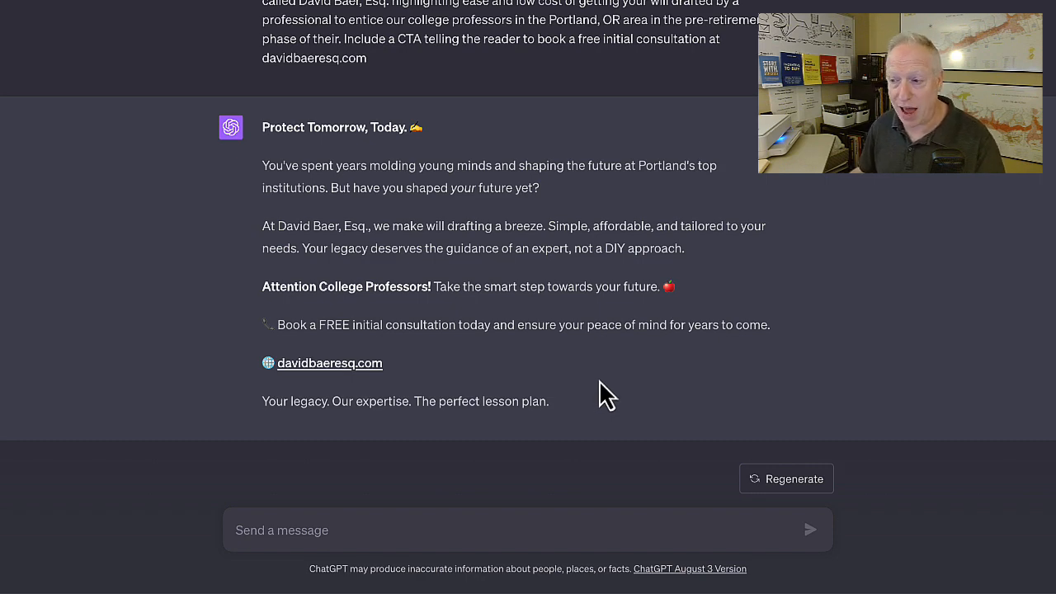
scroll(603, 395, up, 2)
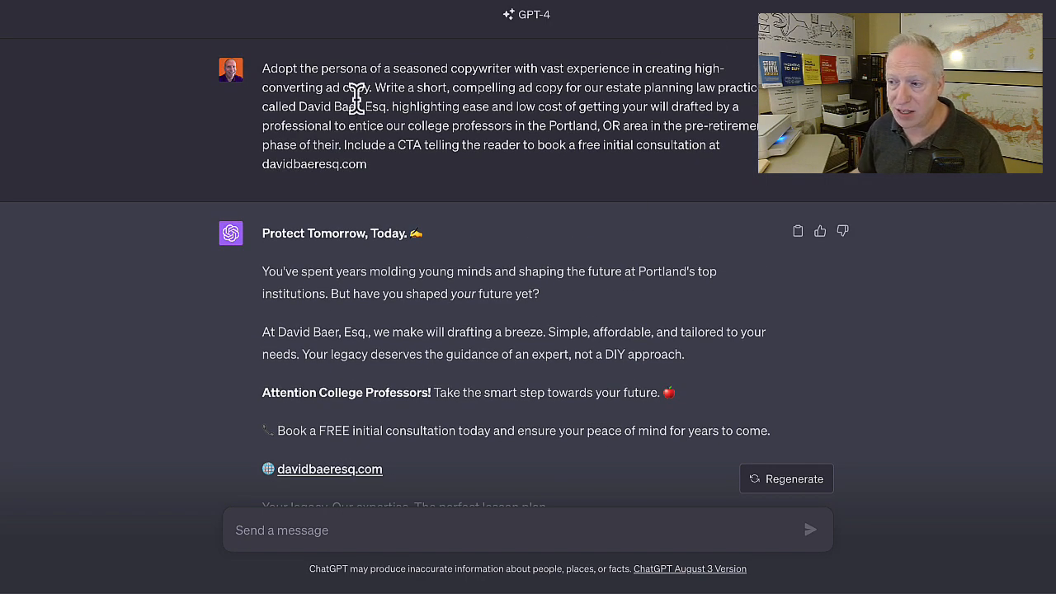
scroll(493, 96, down, 2)
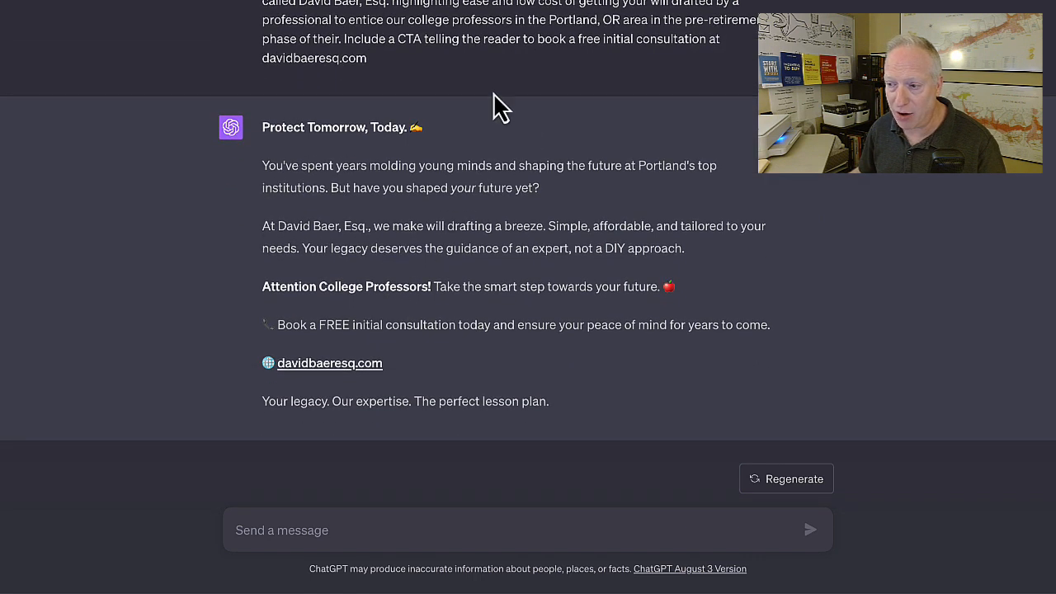
- Type the follow-up 'Revise this ad for Facebook using best practices for that platform', fixing typos
click(297, 530)
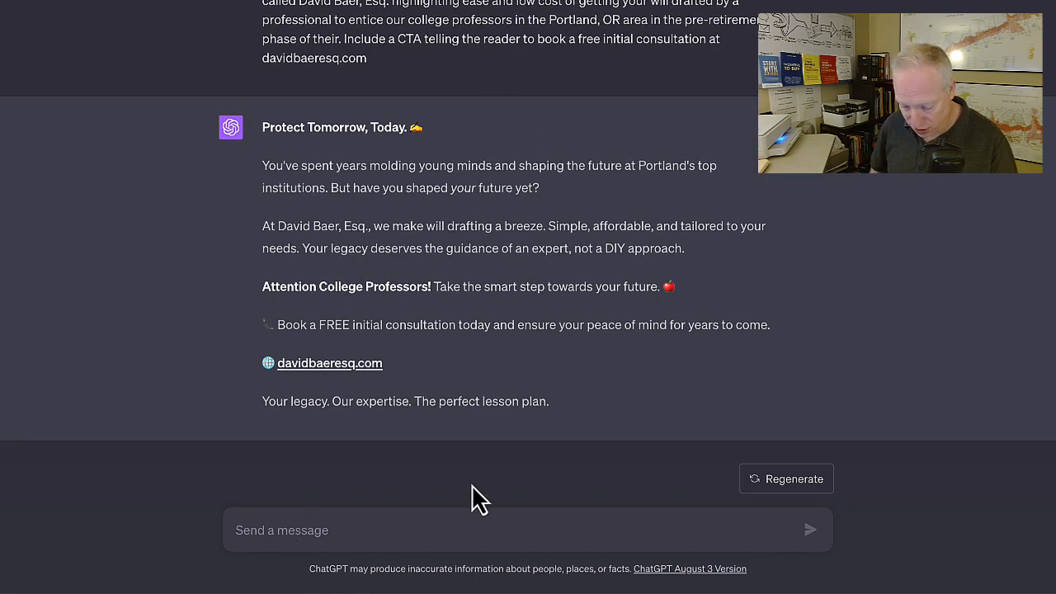
text(Revise )
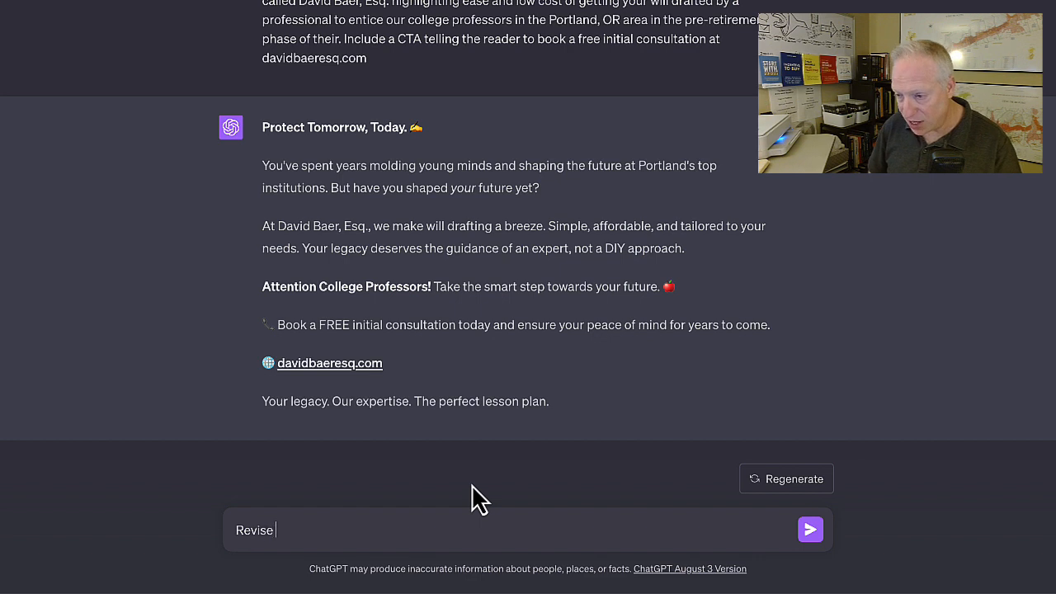
text(t)
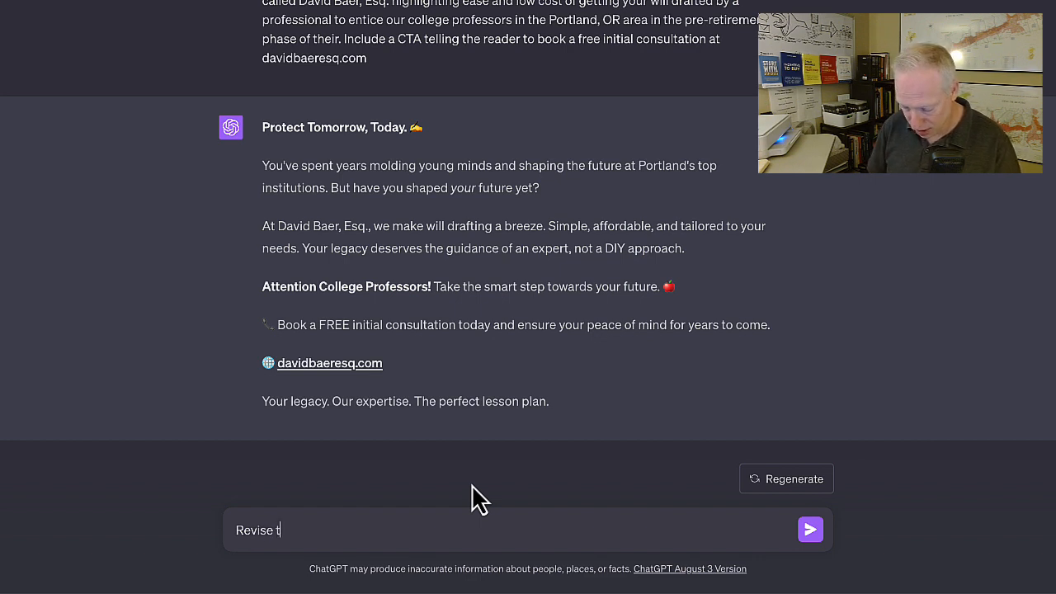
text(his ad )
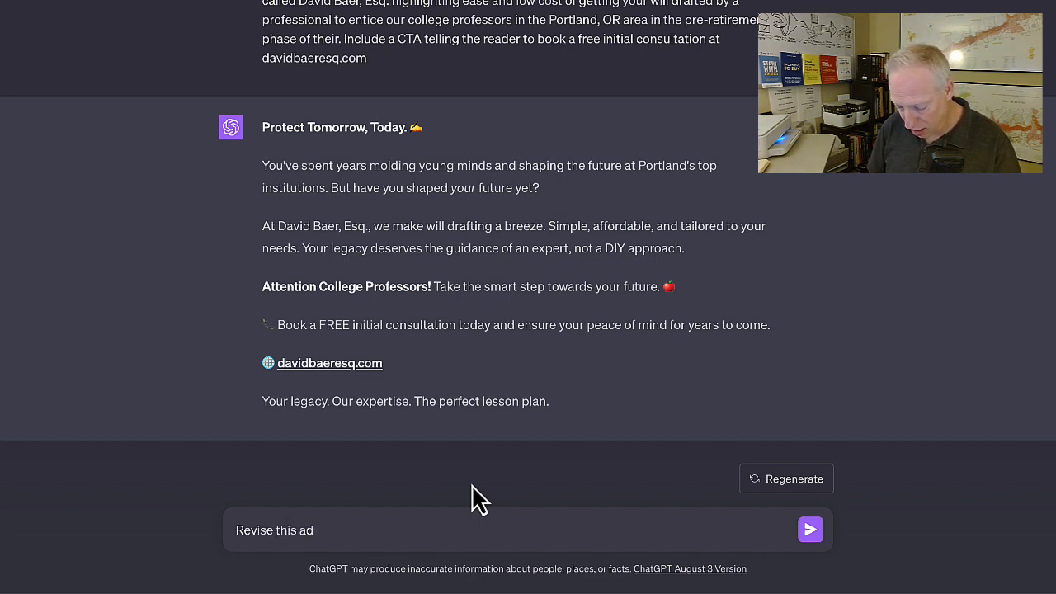
text(for Fra)
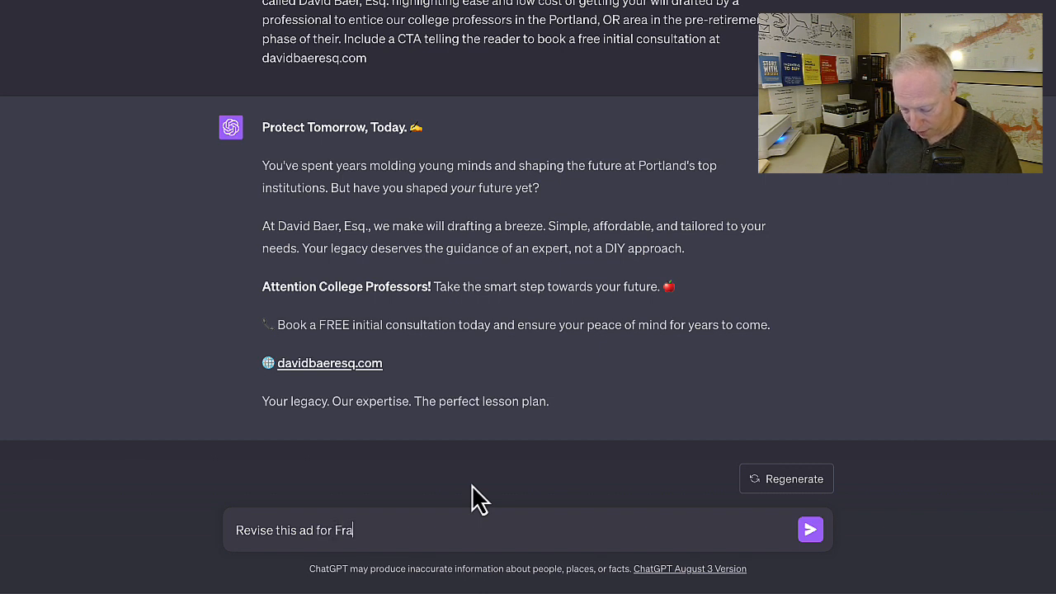
text(cebook)
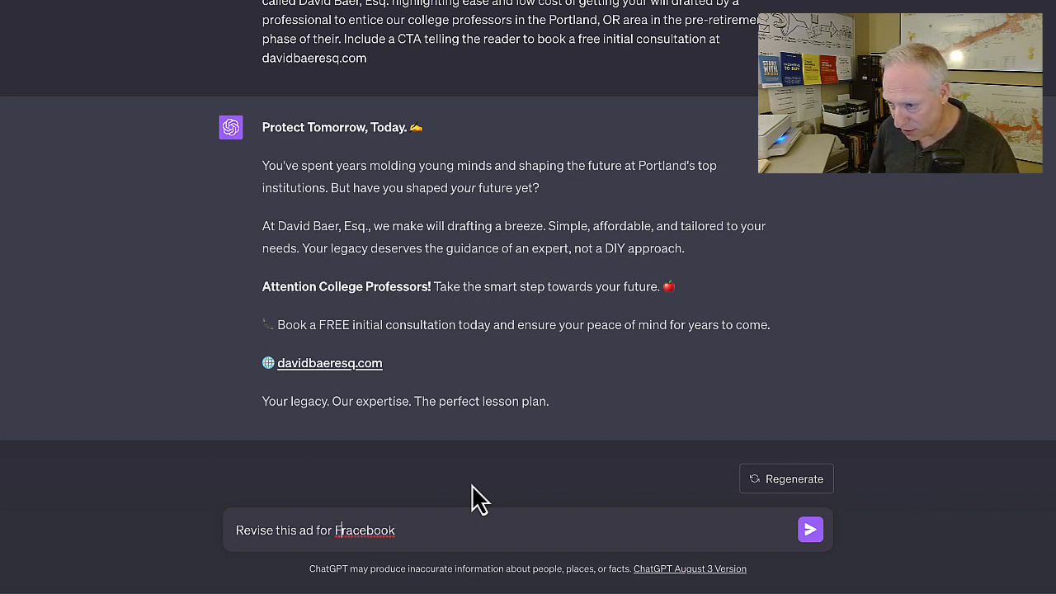
key(Delete)
key(End)
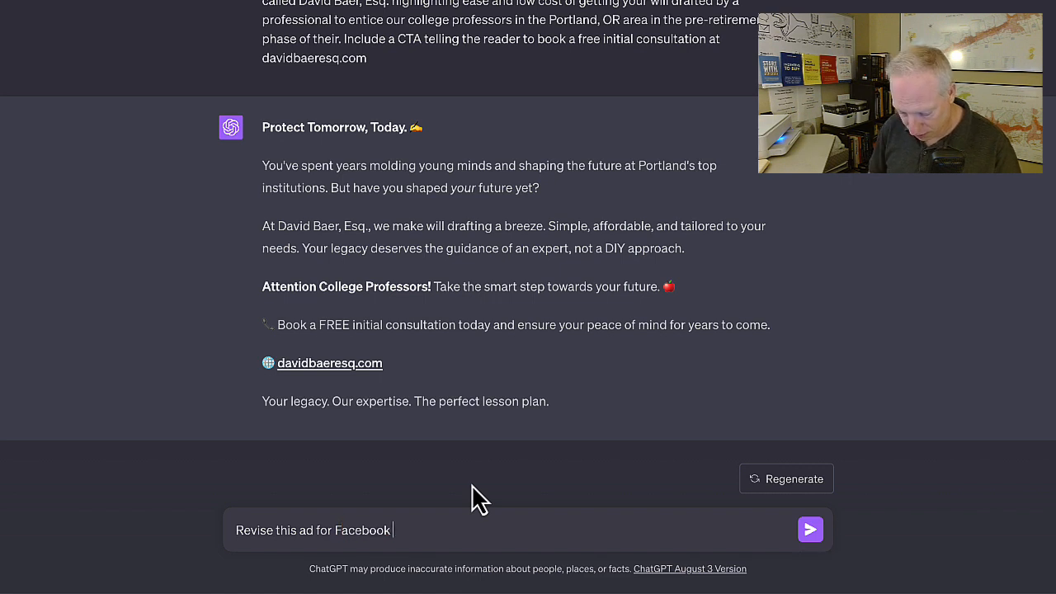
text(usi)
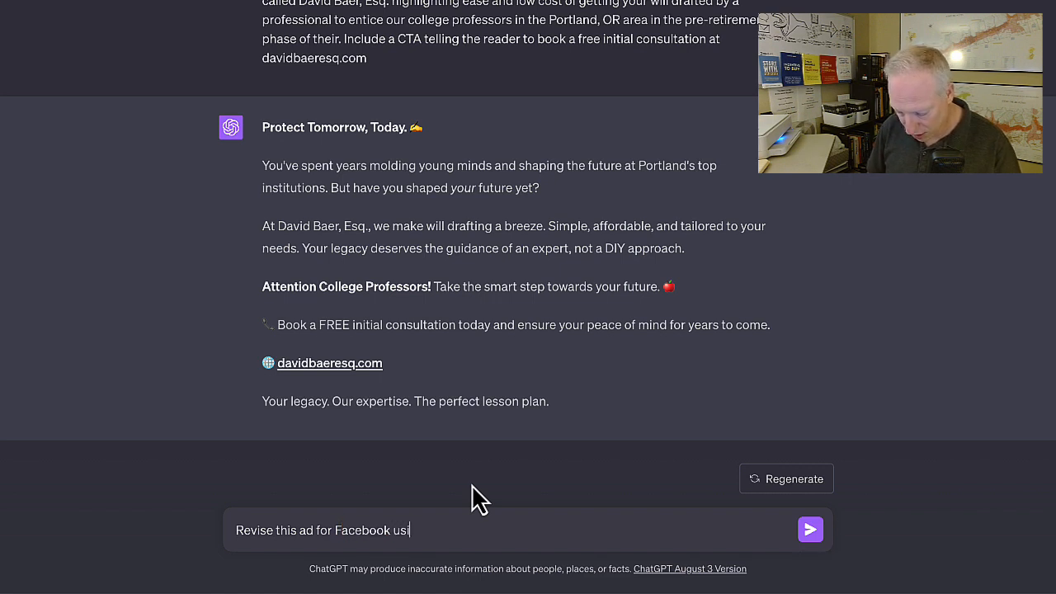
text(ng best )
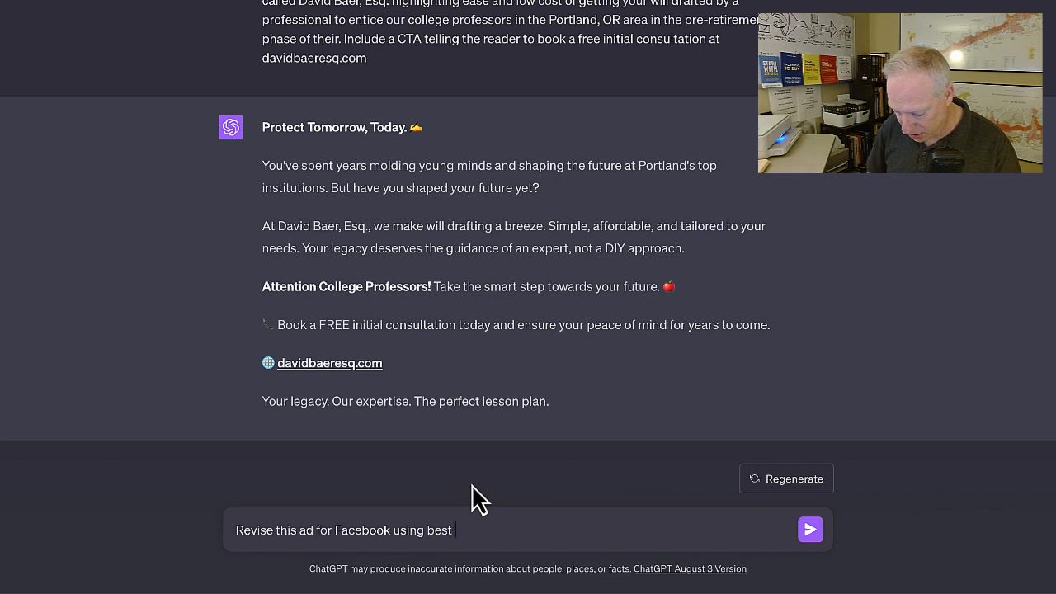
text(practiv)
key(BackSpace)
text(ces )
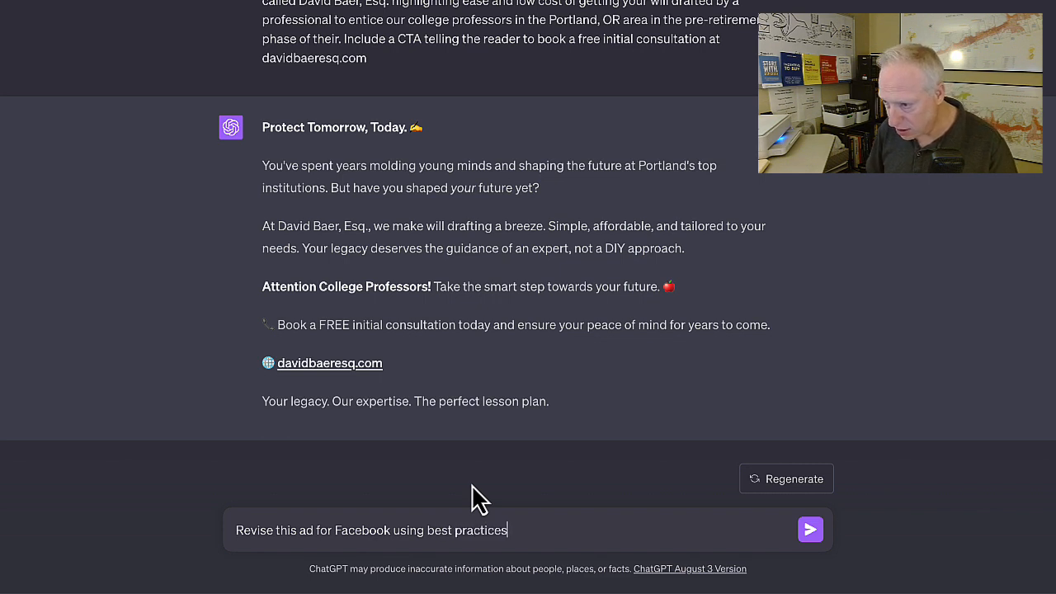
text(for that platfor)
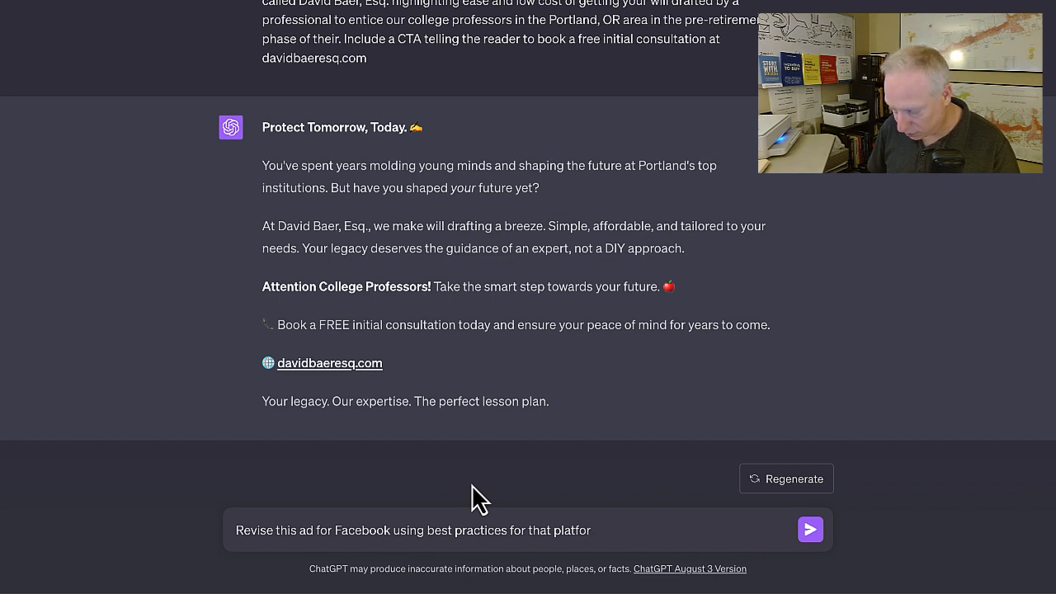
text(m)
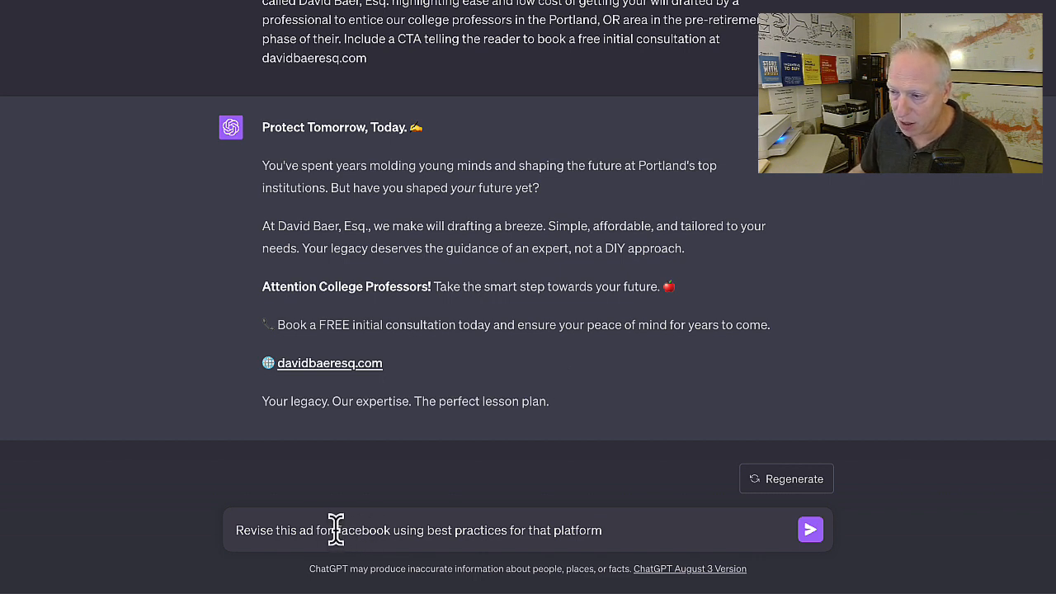
- Rewrite the request as 3 variations for Facebook, LinkedIn and Google PPC with appropriate length and formatting
drag(320, 529, 607, 530)
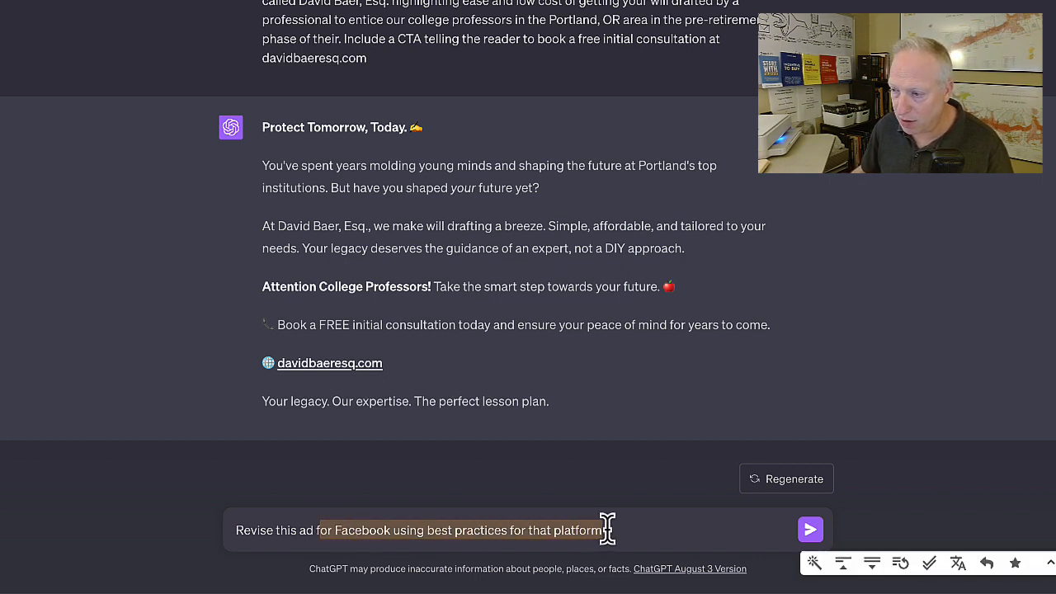
key(BackSpace)
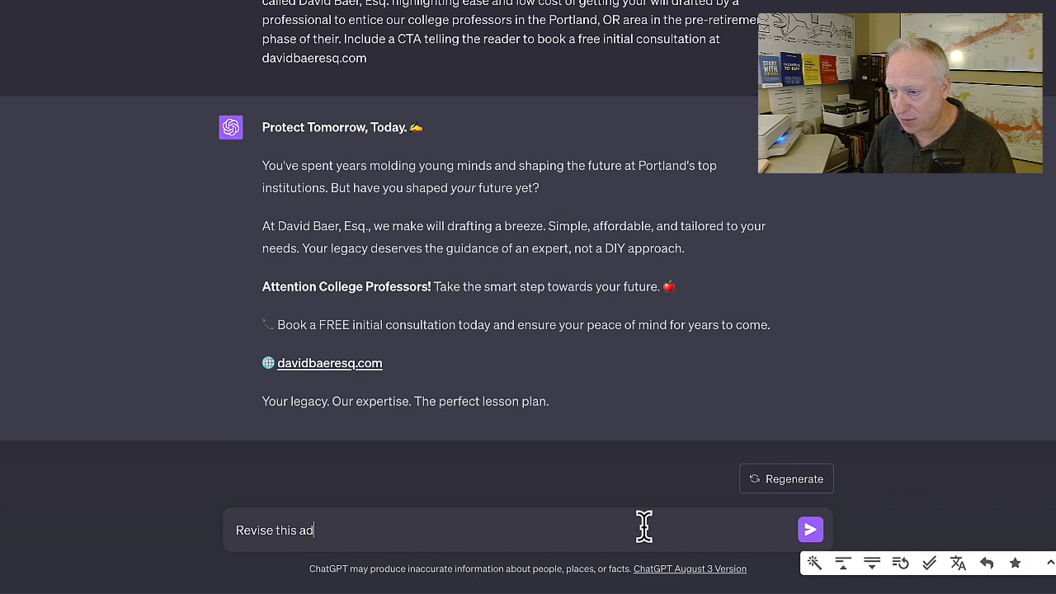
text(in)
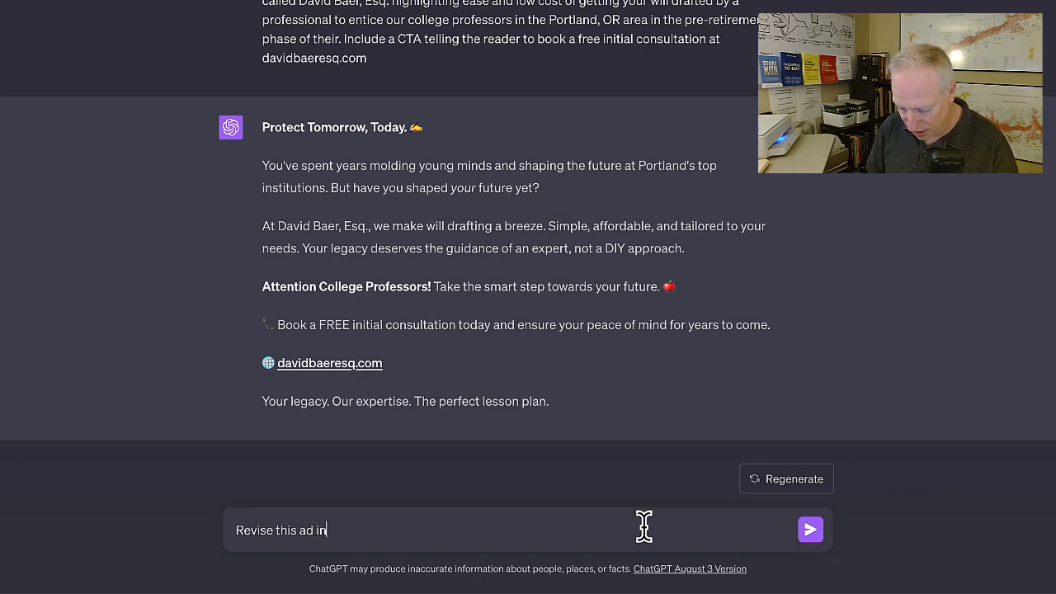
text(to 3 v)
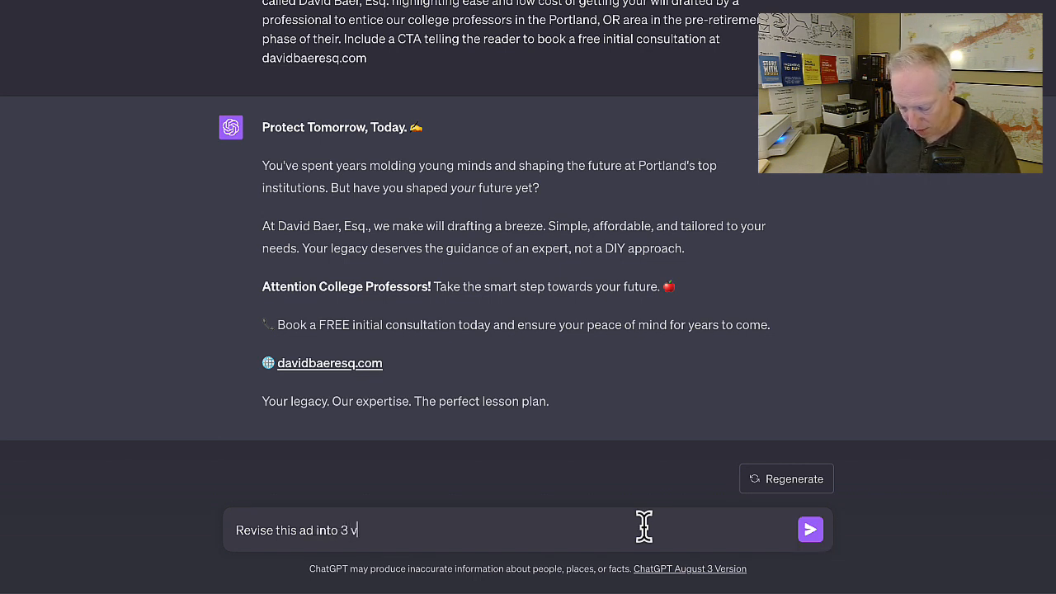
text(ariations)
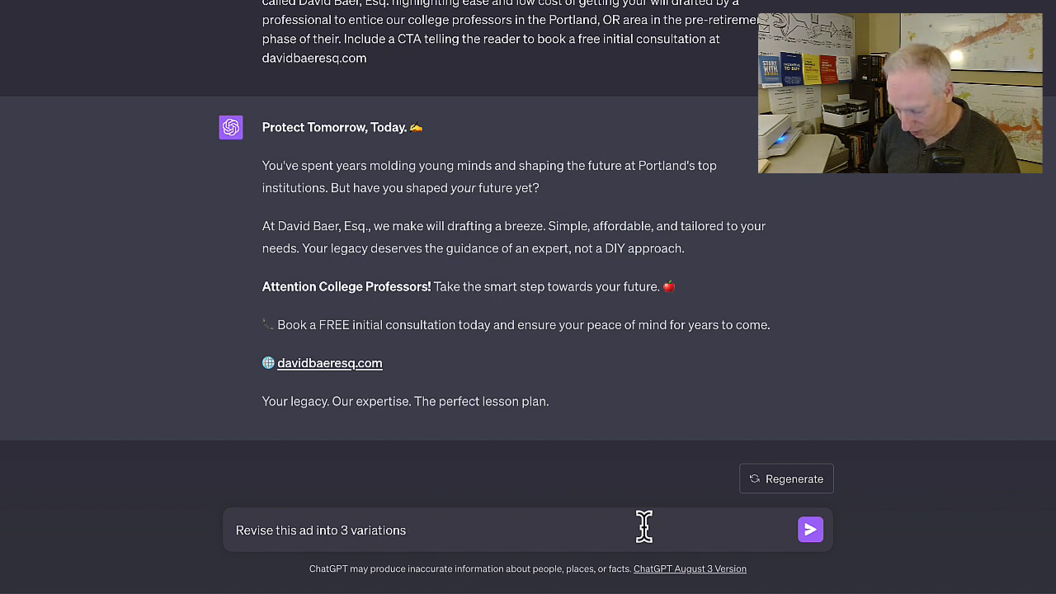
text(. Mak)
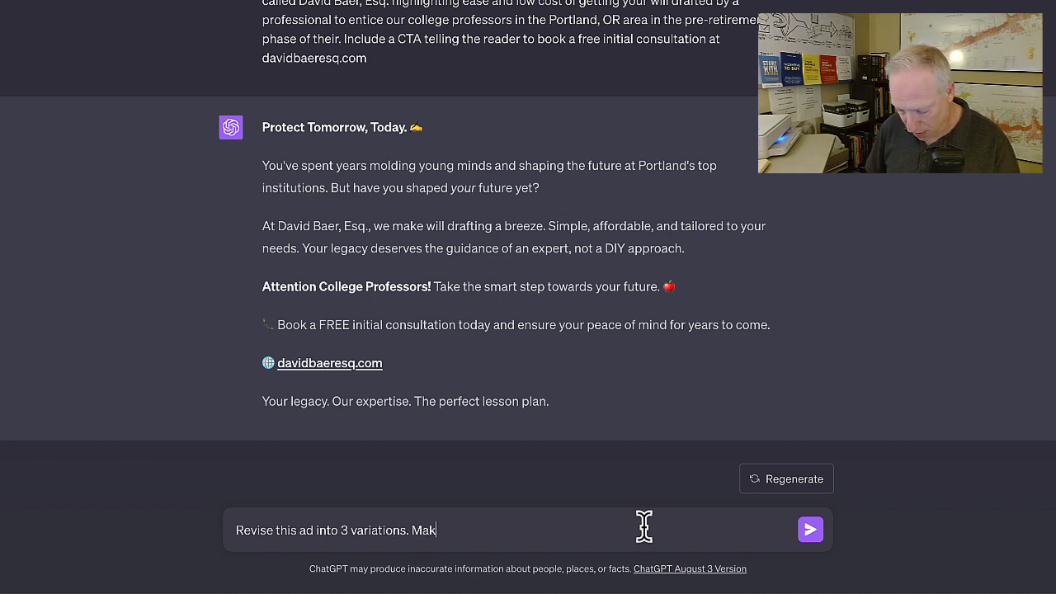
text(e one for FGacc)
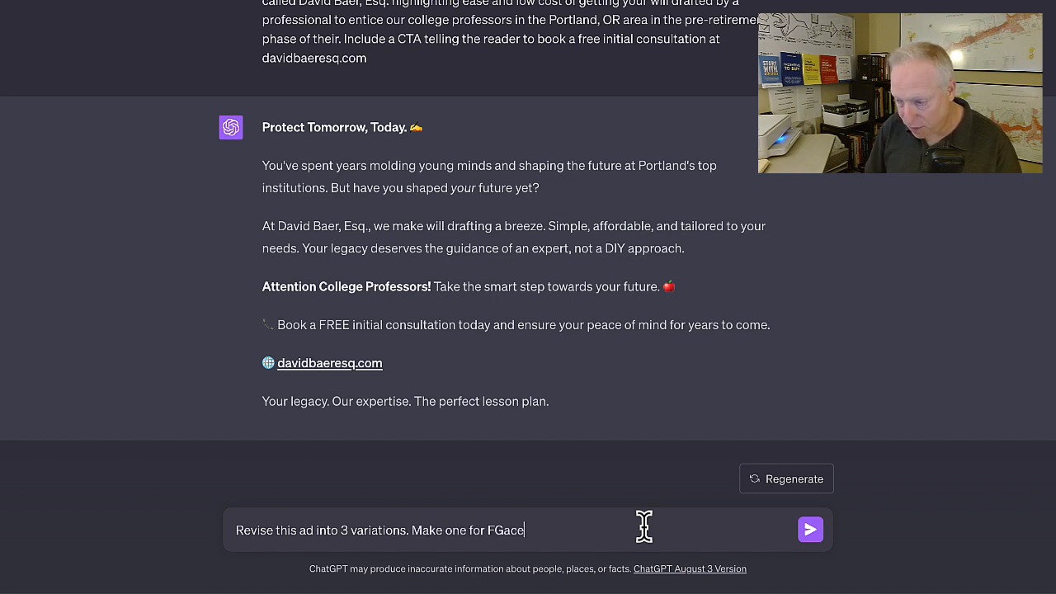
key(BackSpace)
key(BackSpace)
key(BackSpace)
key(BackSpace)
text(ac)
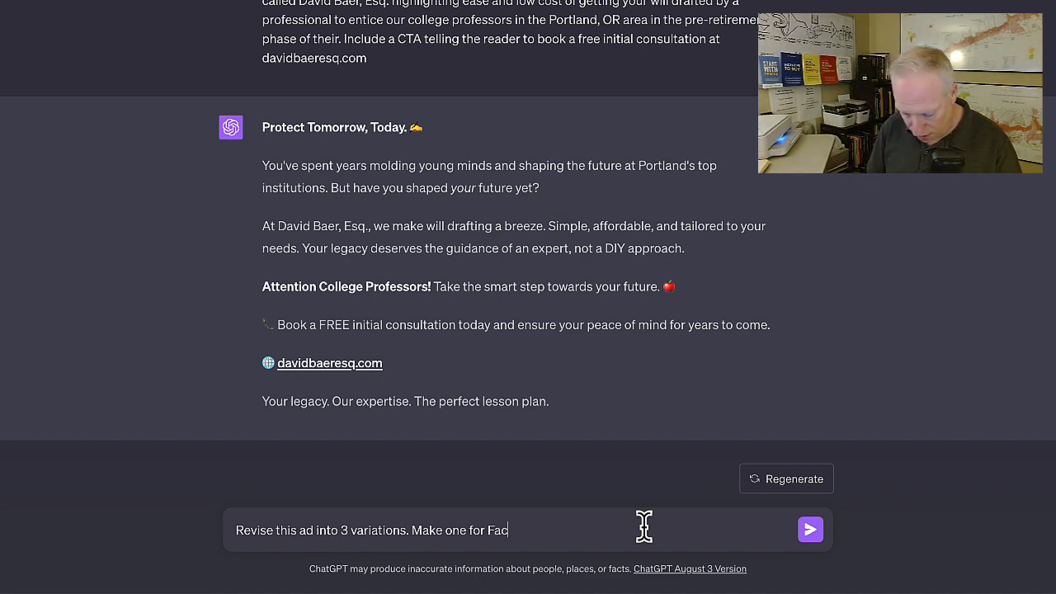
text(ebook, o)
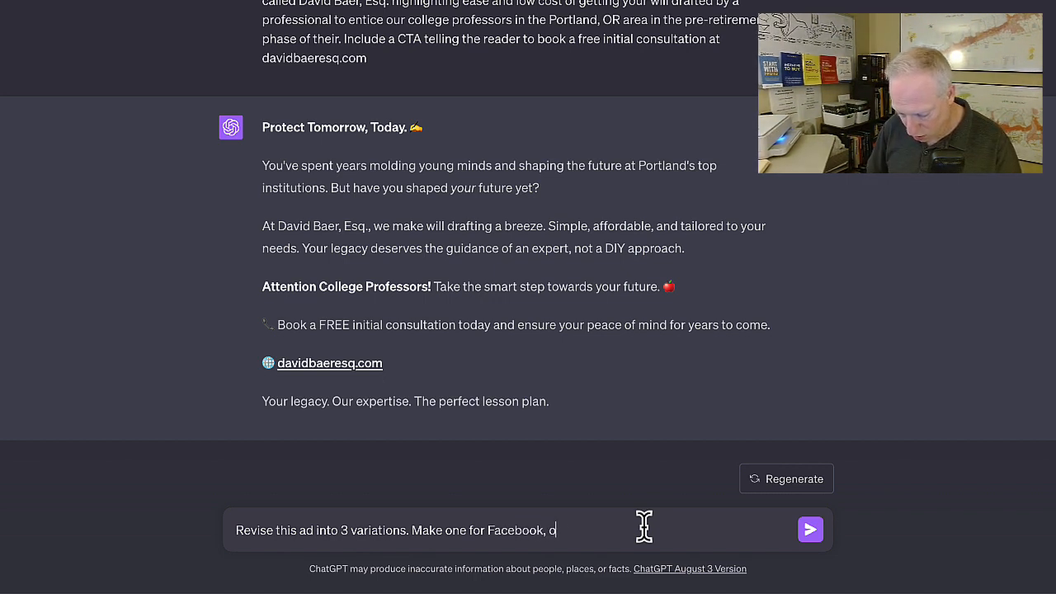
text(ne for Link)
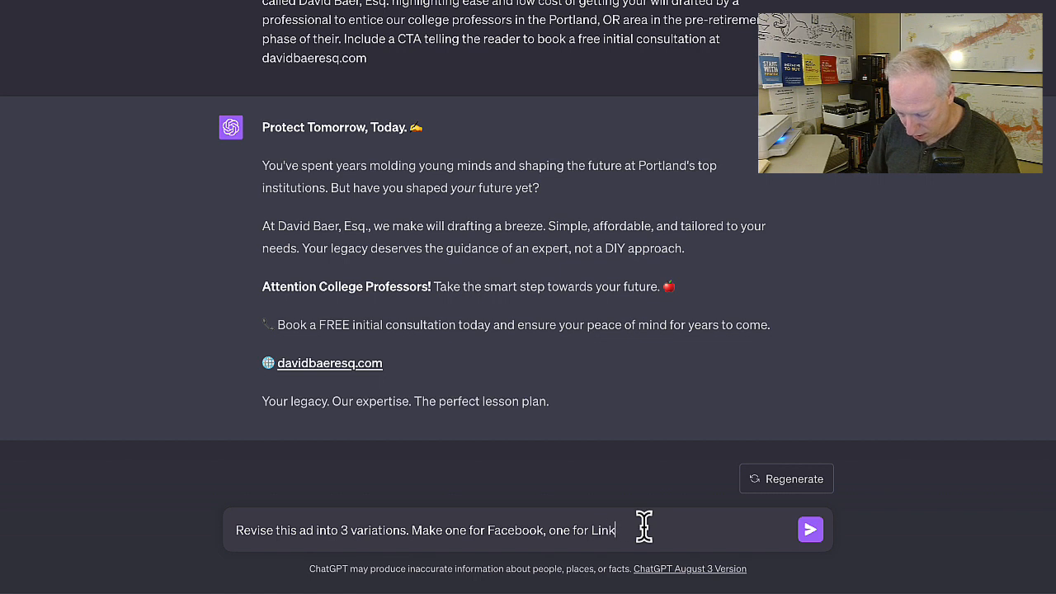
text(edIn)
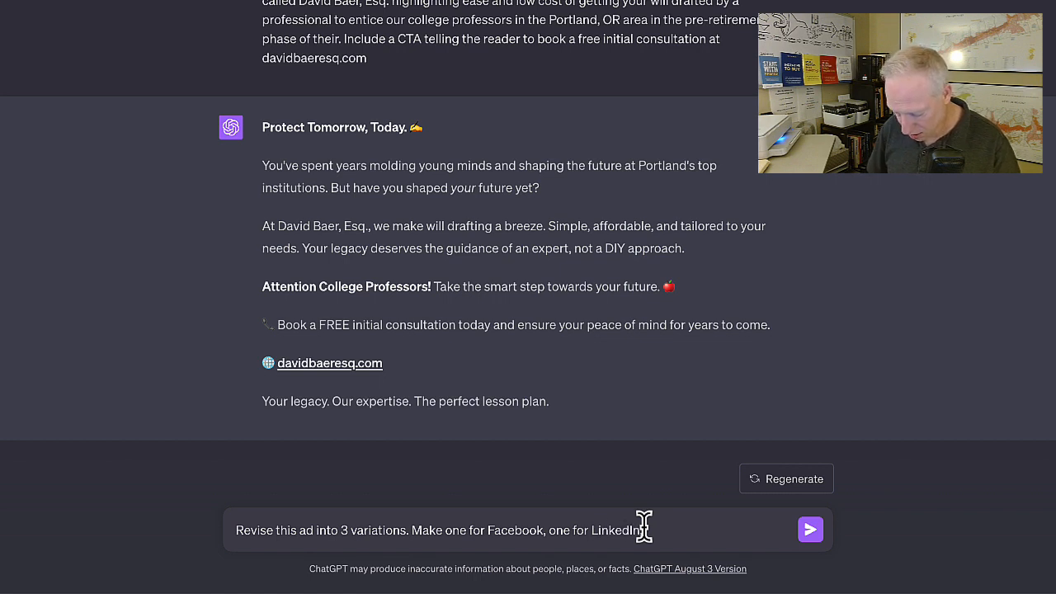
text( and)
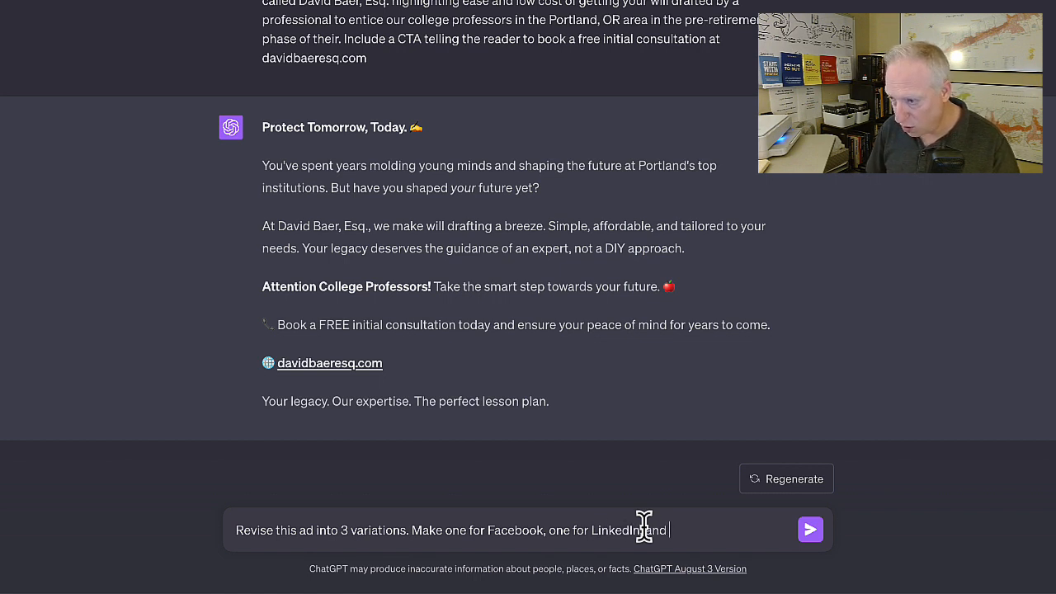
text( one for)
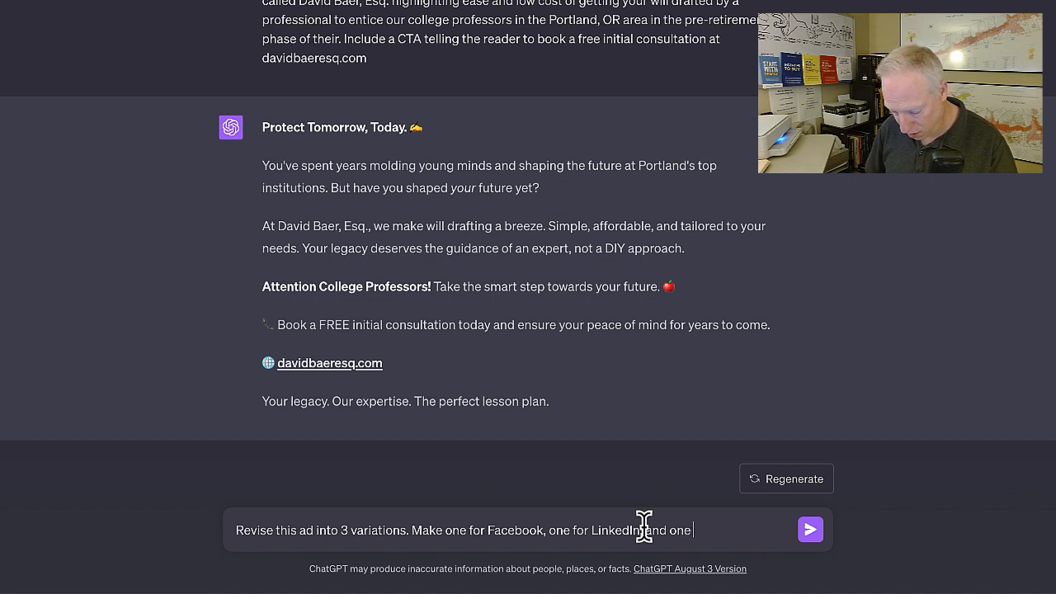
text( G)
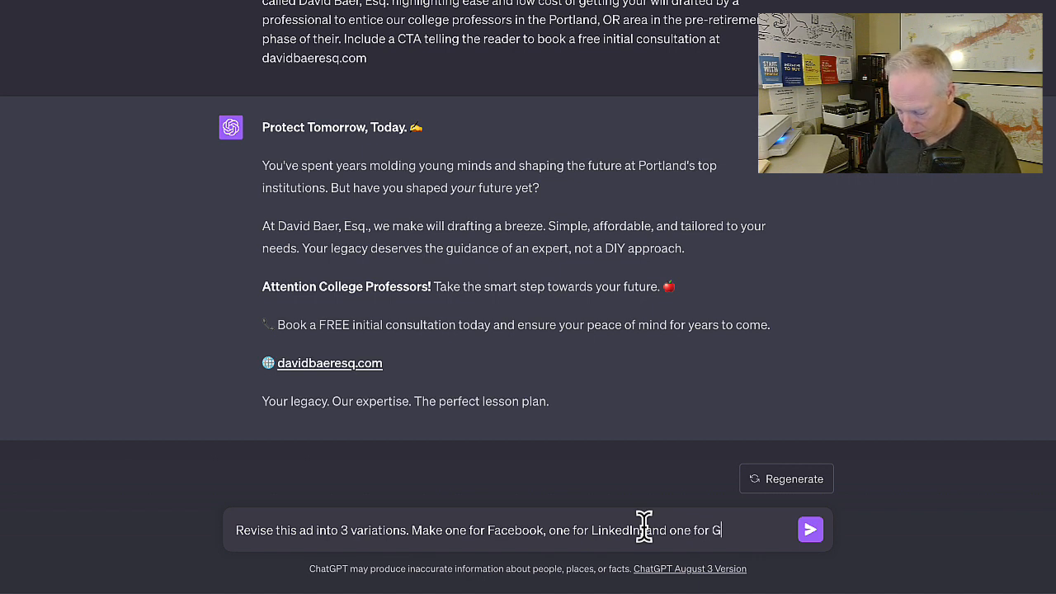
text(oogle PP)
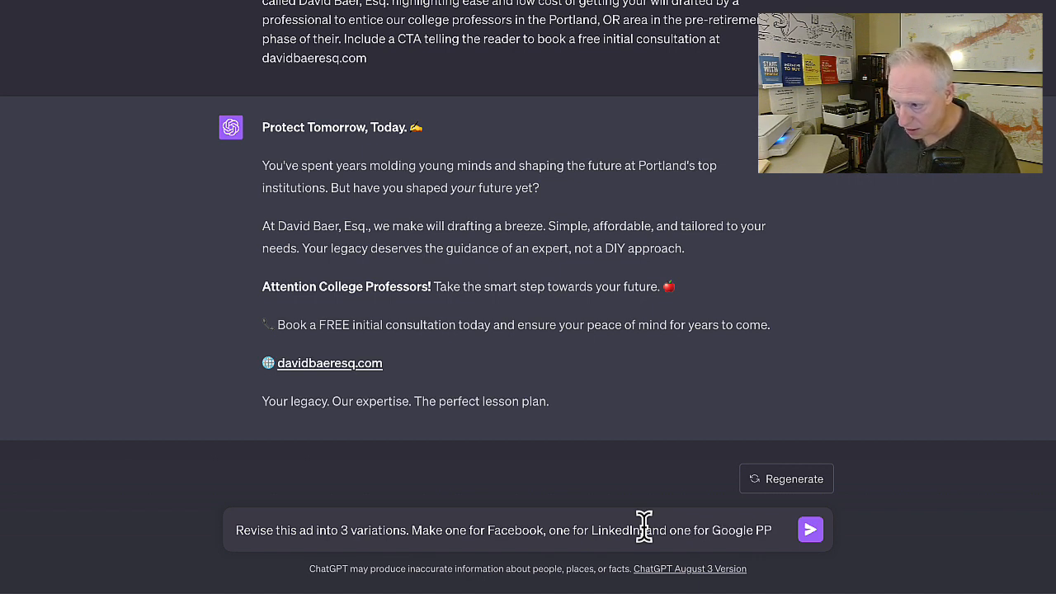
text(C)
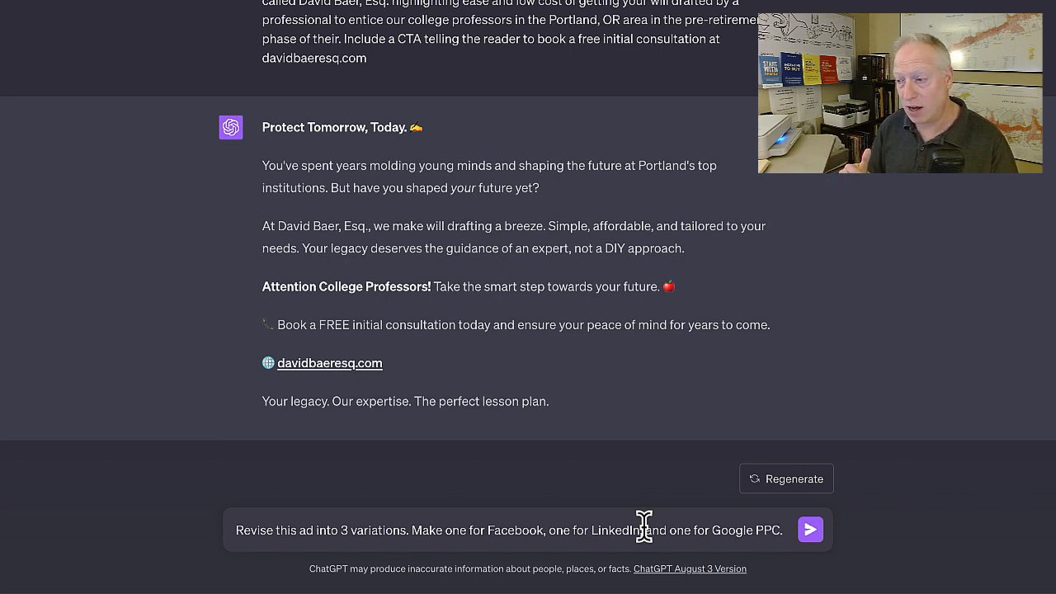
text(. )
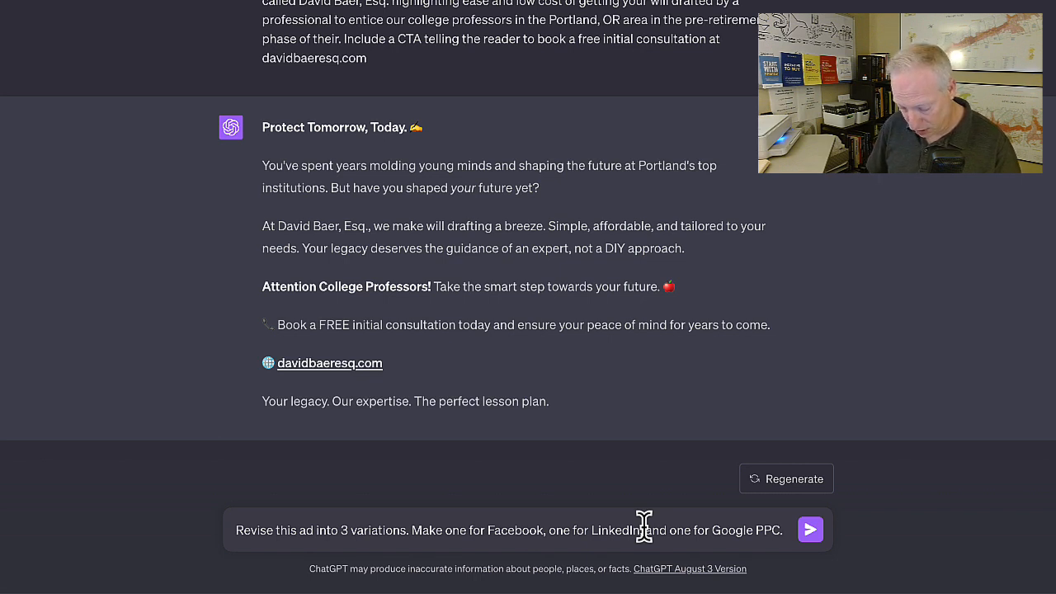
text(Uti)
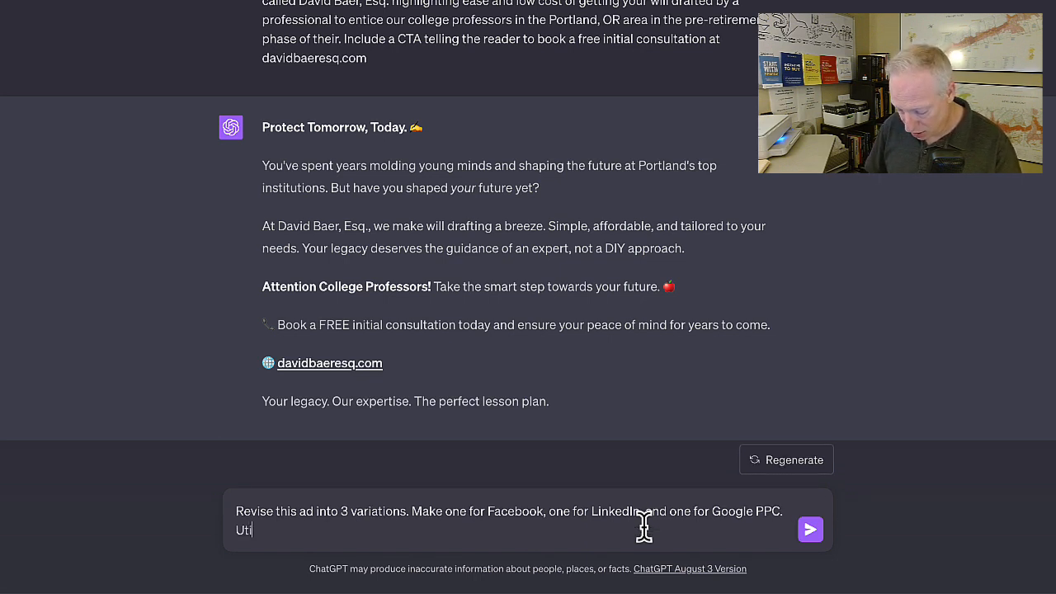
text(lize b)
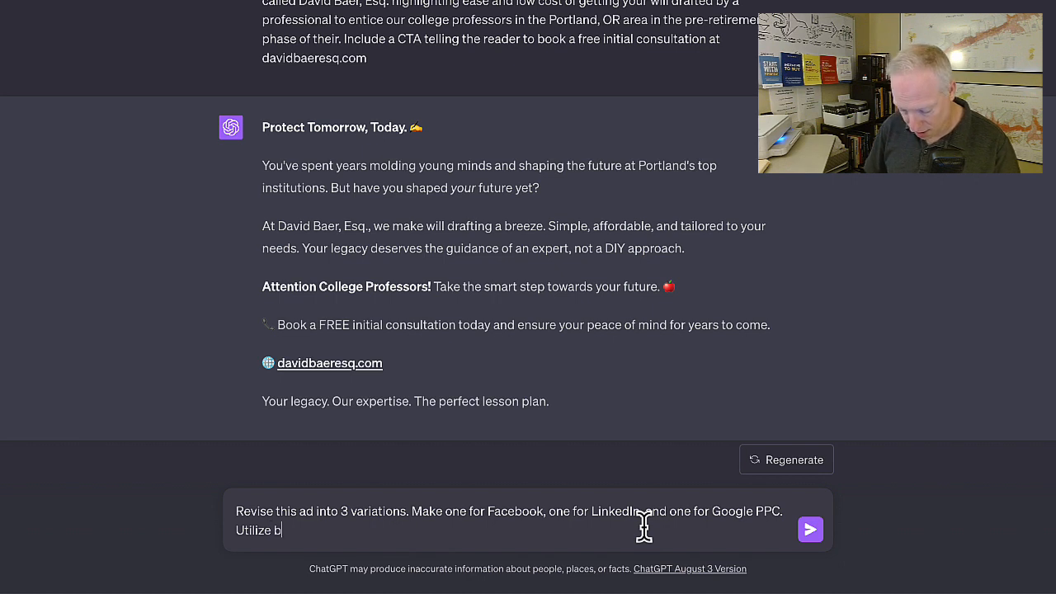
text(est pre)
text(ctices anbd)
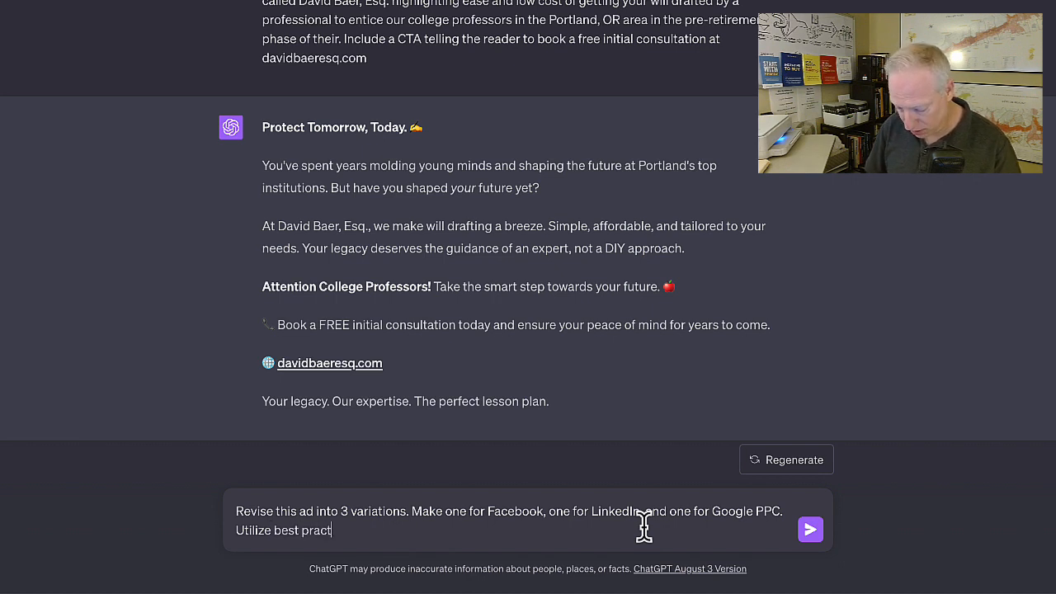
key(BackSpace)
key(BackSpace)
key(BackSpace)
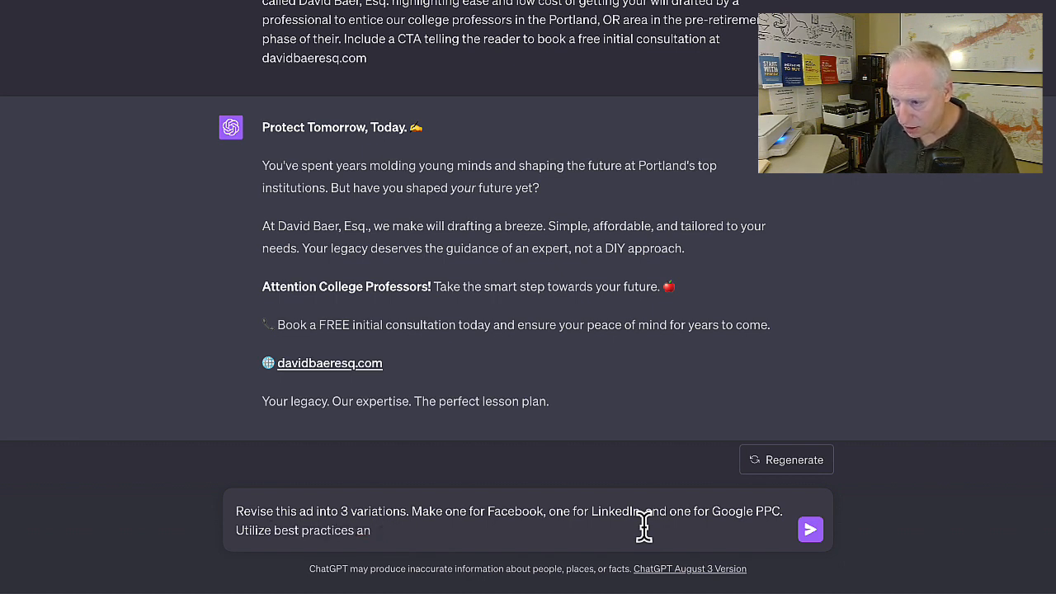
text(d appropr)
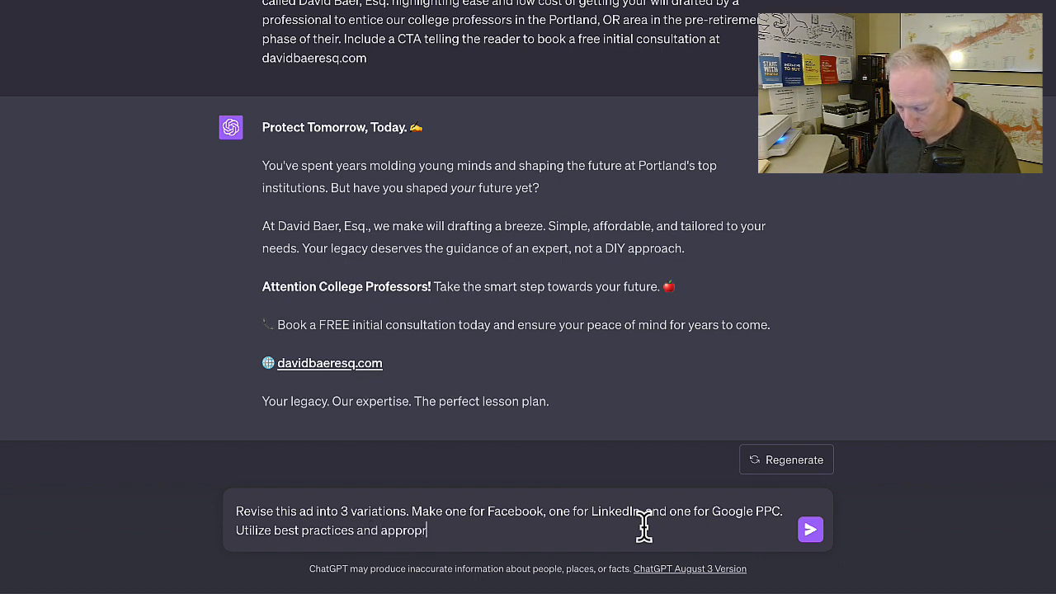
text(riate )
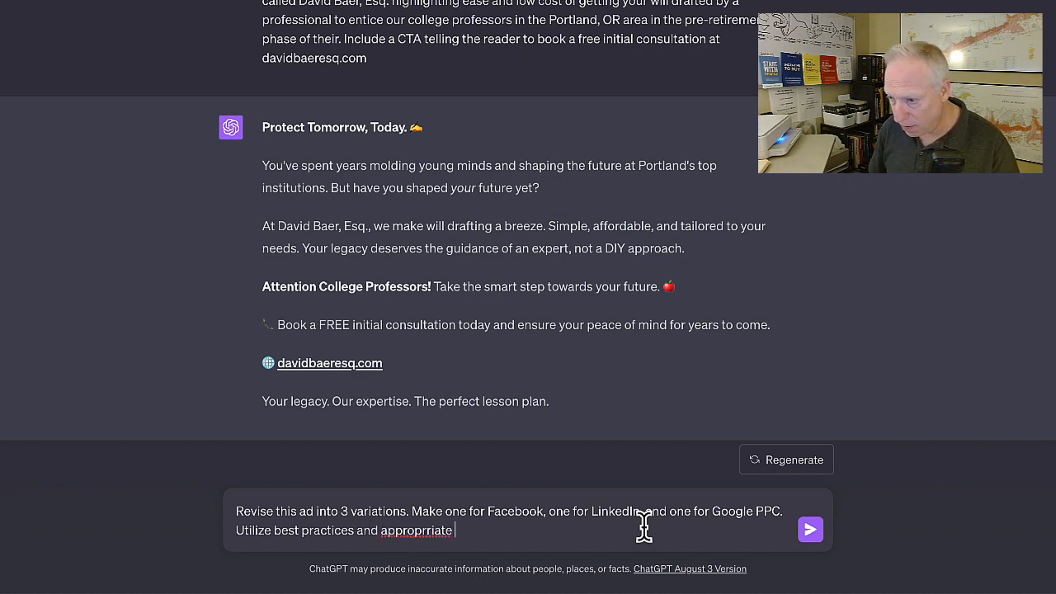
text(length)
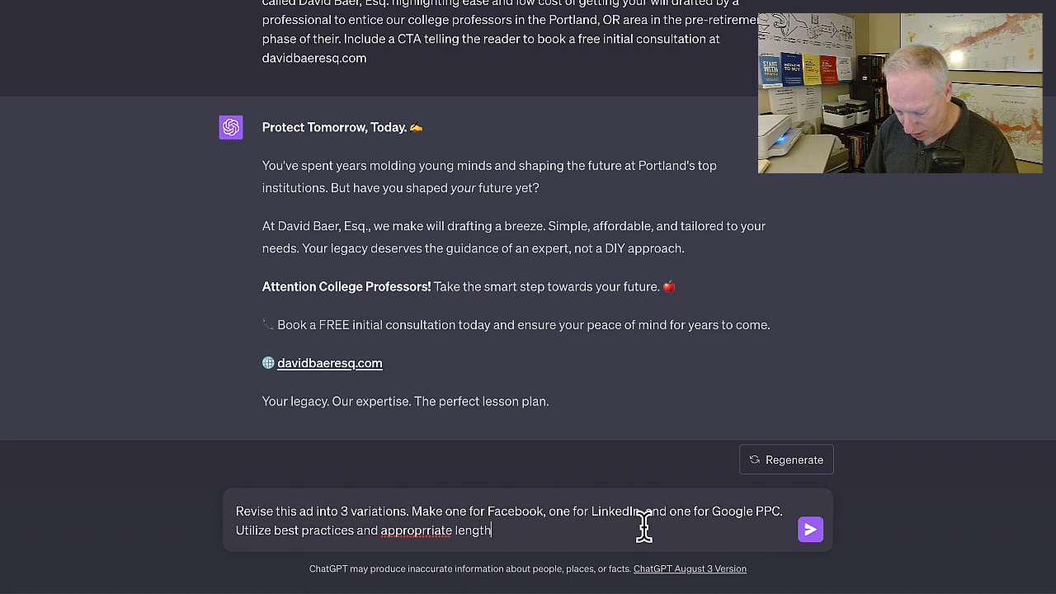
text(e and)
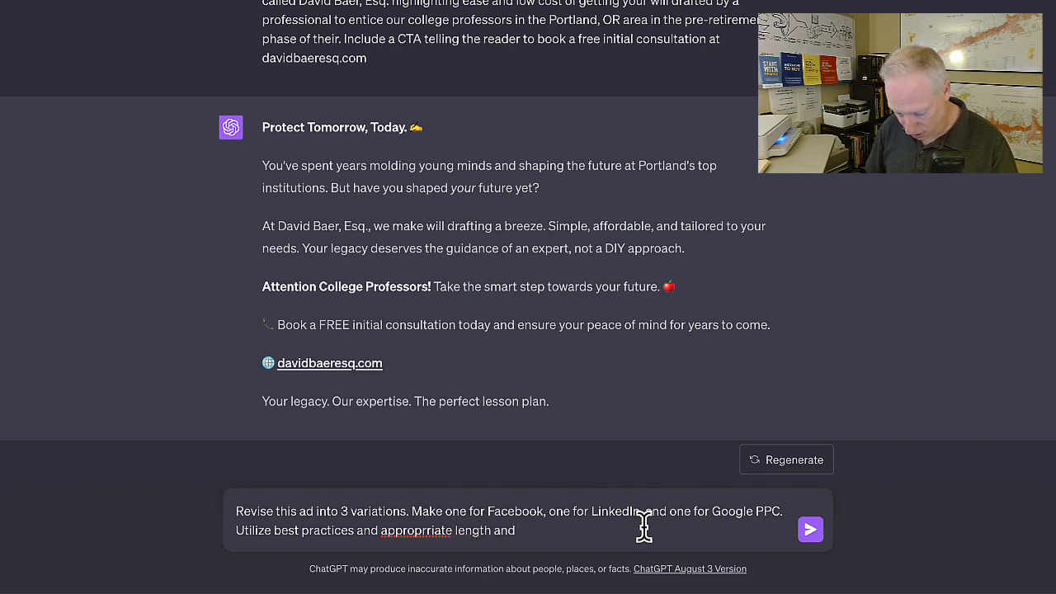
text( form)
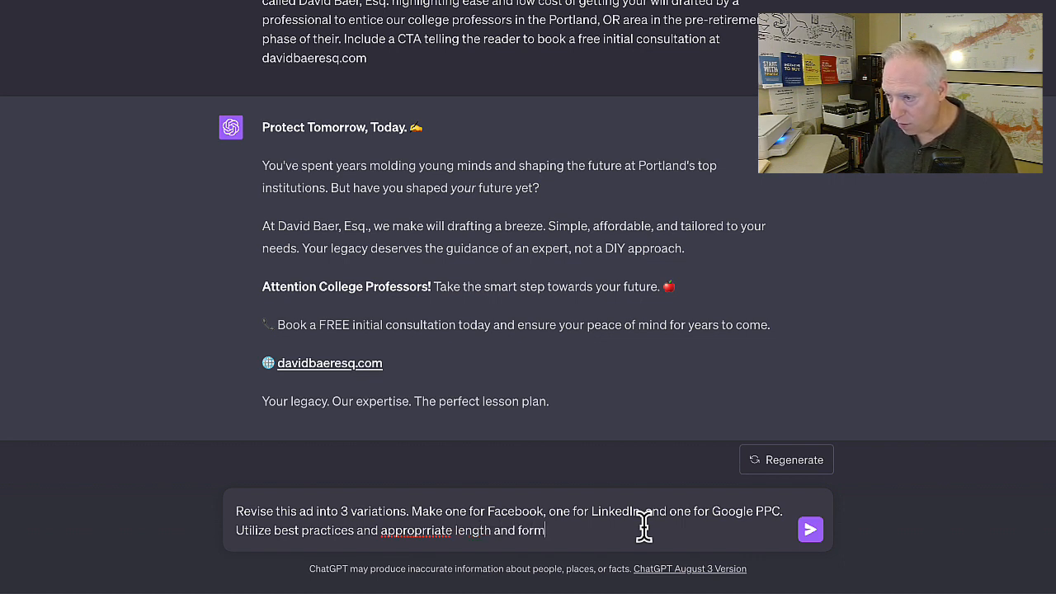
text(atting for e)
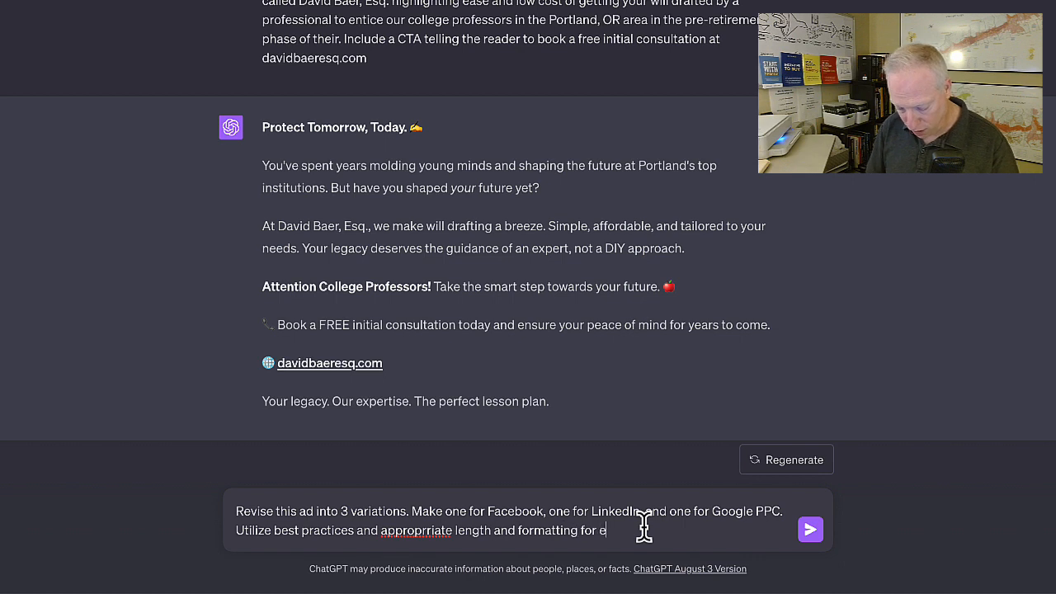
text(ach platfor)
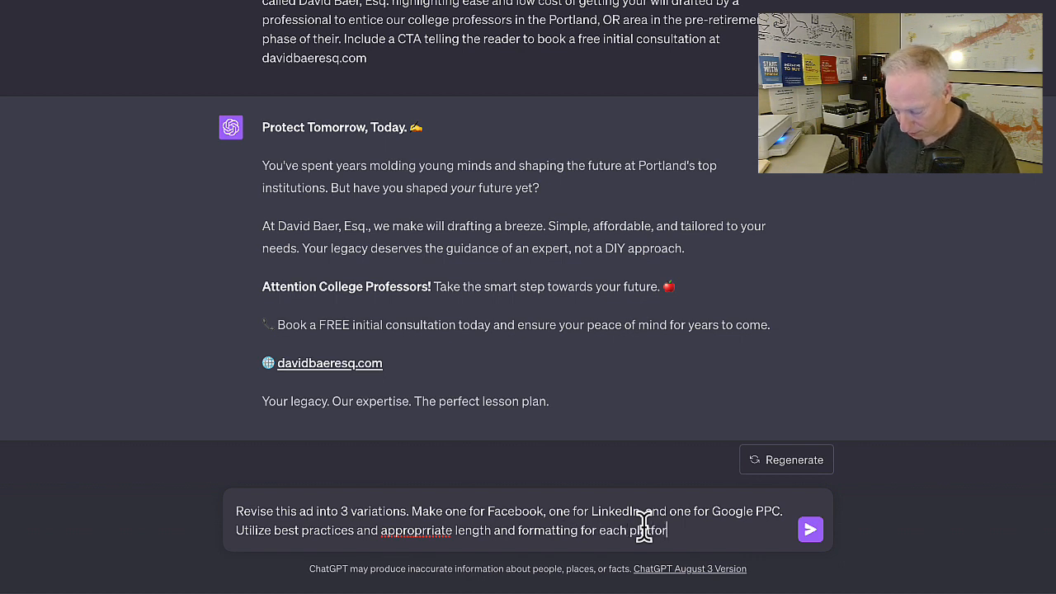
text(m)
- Correct the misspelling to 'appropriate' and send the three-variation request
right_click(407, 532)
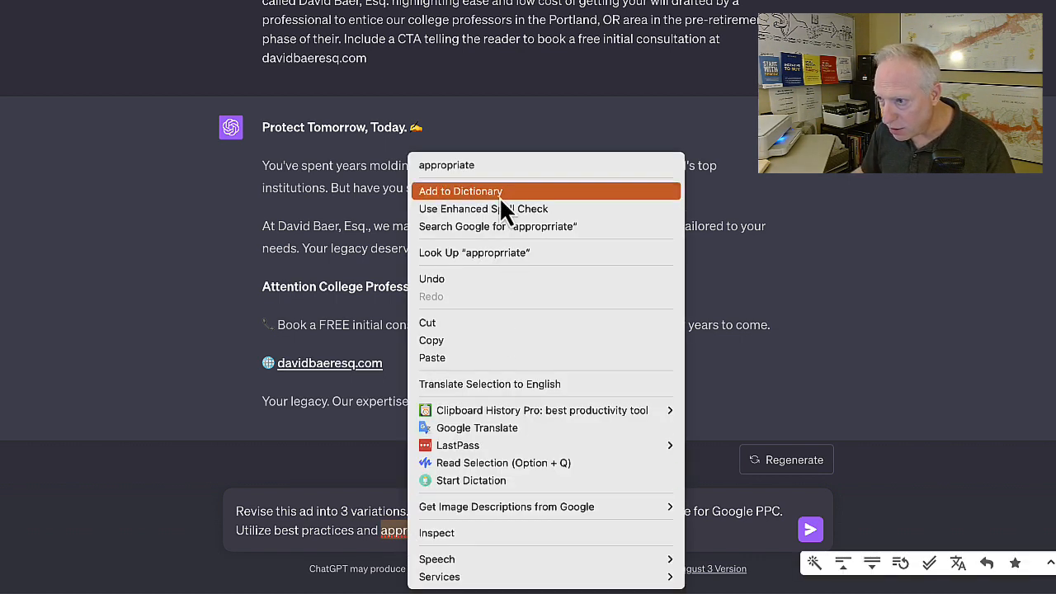
click(495, 168)
click(810, 532)
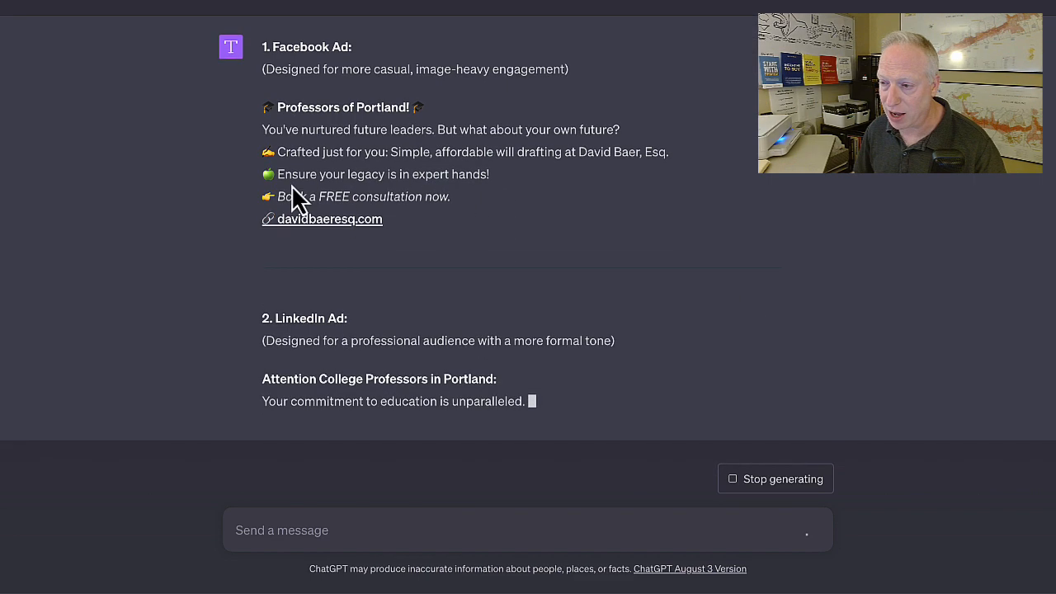
- Read the reply down through the Facebook, LinkedIn and Google PPC 'Estate Planning for Professors' ads
scroll(429, 269, up, 2)
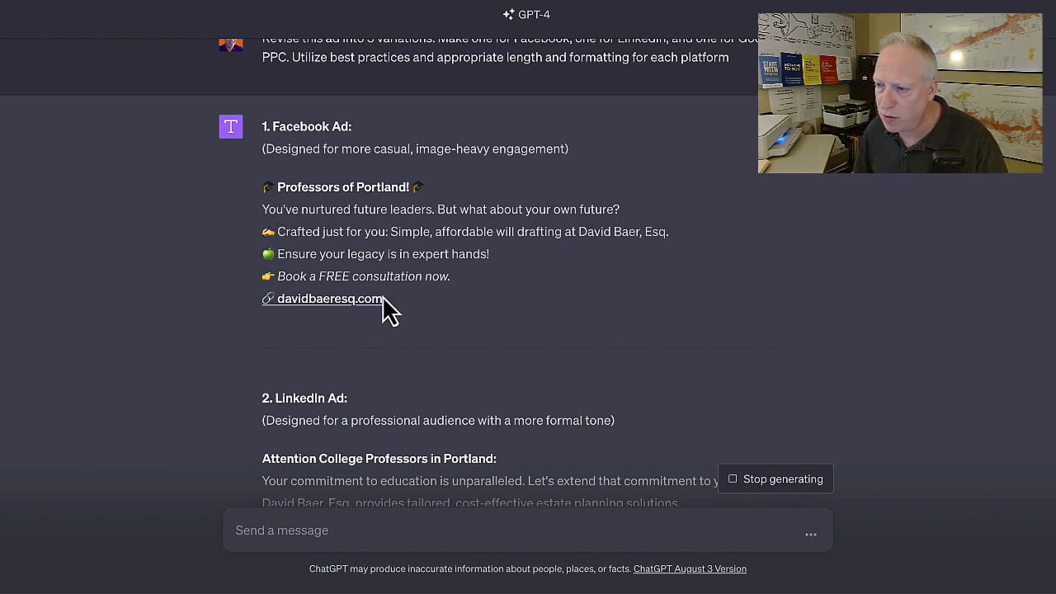
scroll(592, 339, down, 3)
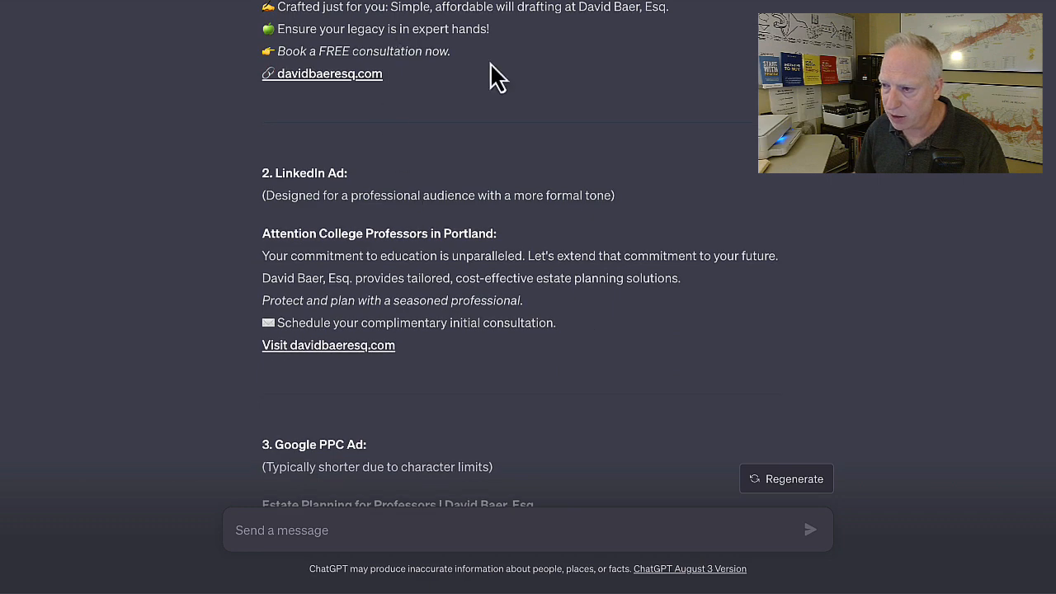
scroll(540, 322, down, 1)
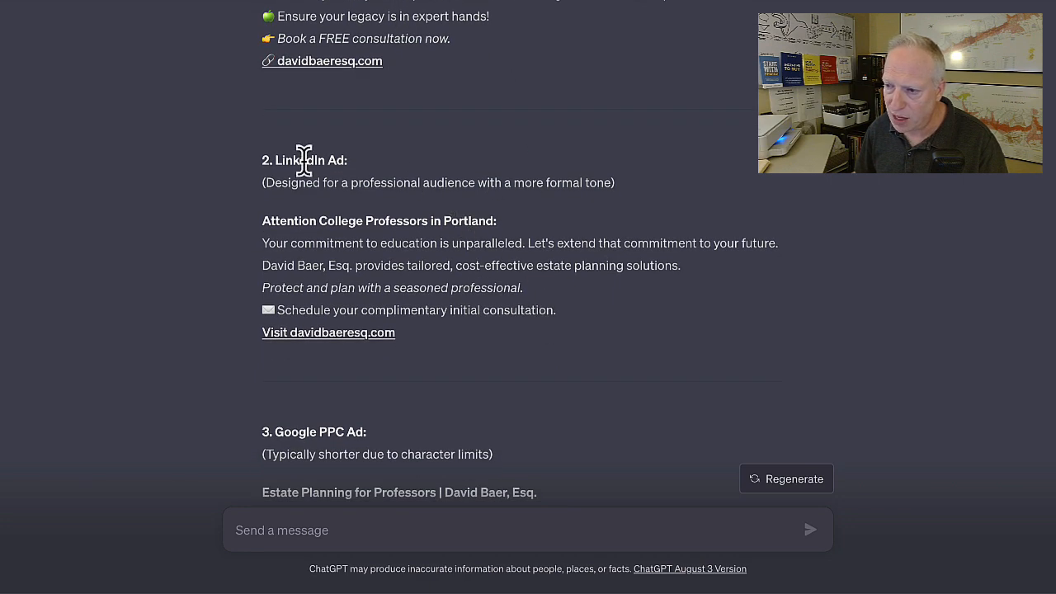
scroll(377, 243, down, 1)
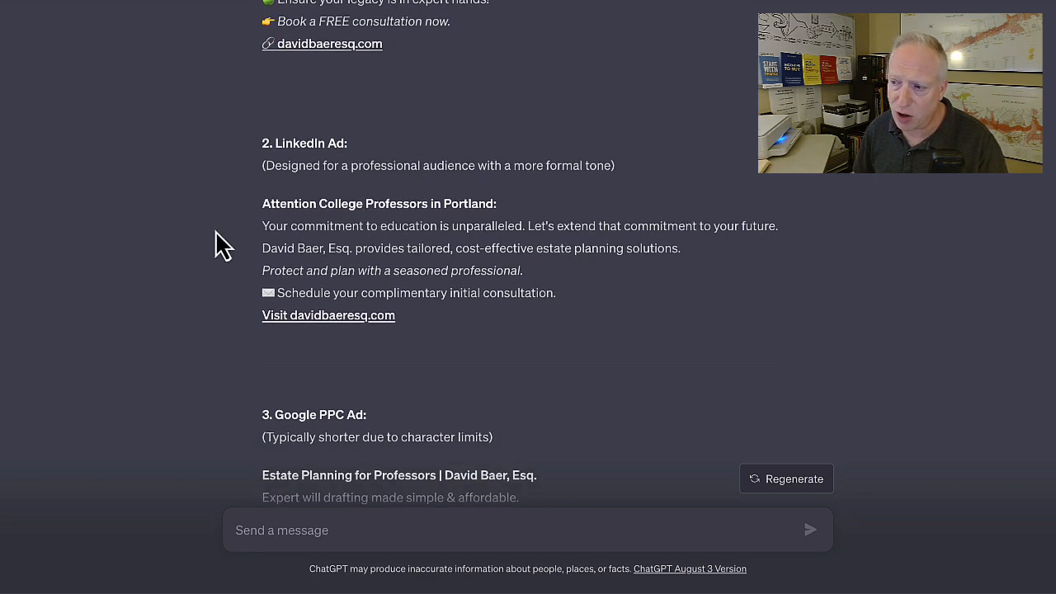
scroll(216, 244, down, 2)
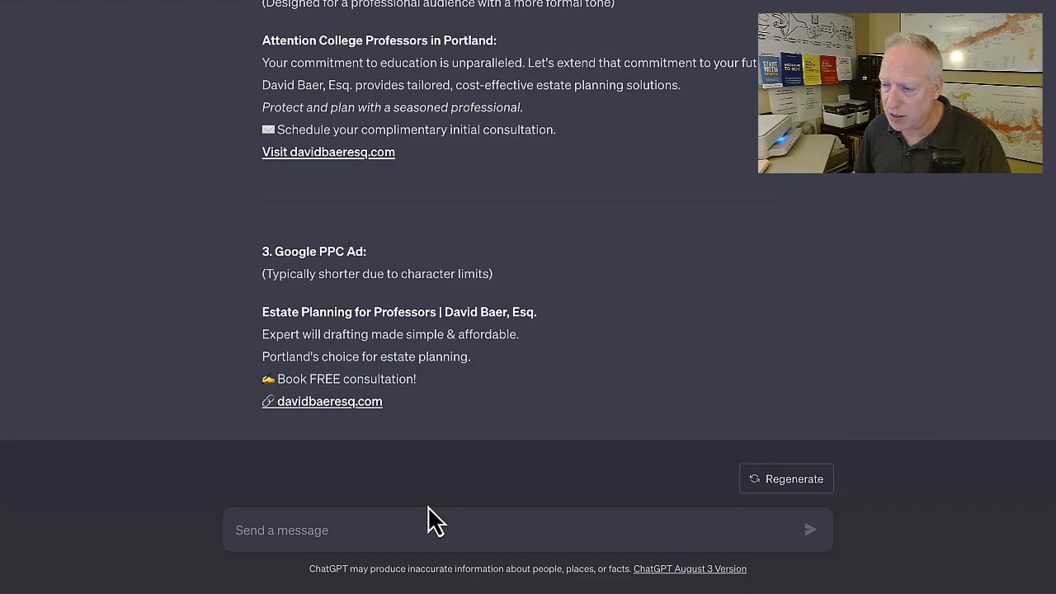
click(331, 530)
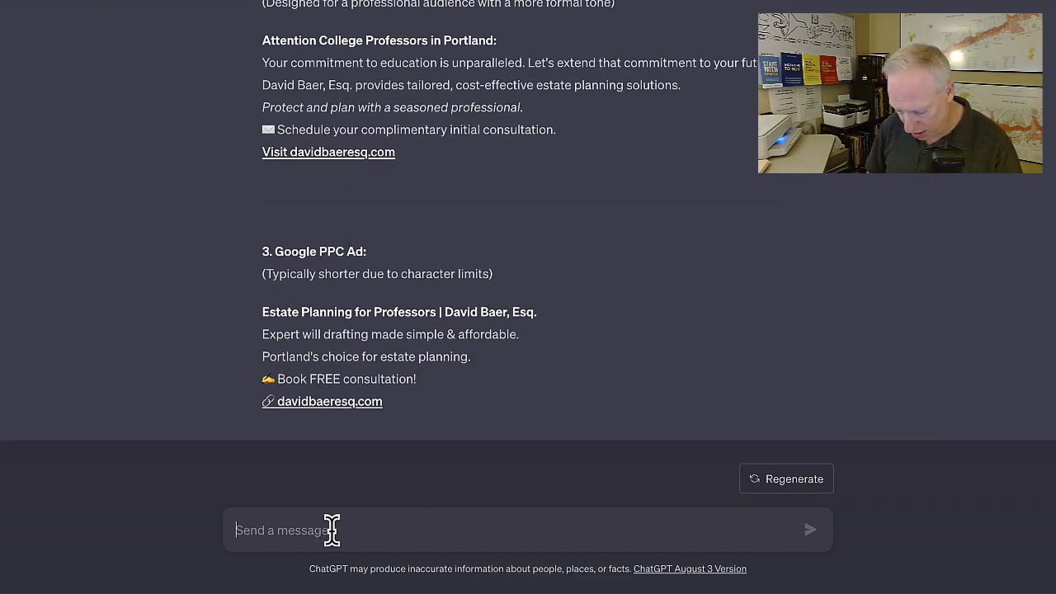
- Send 'how about making one for a 1/8 page display ad in the newspaper', fixing the typo
text(how abou)
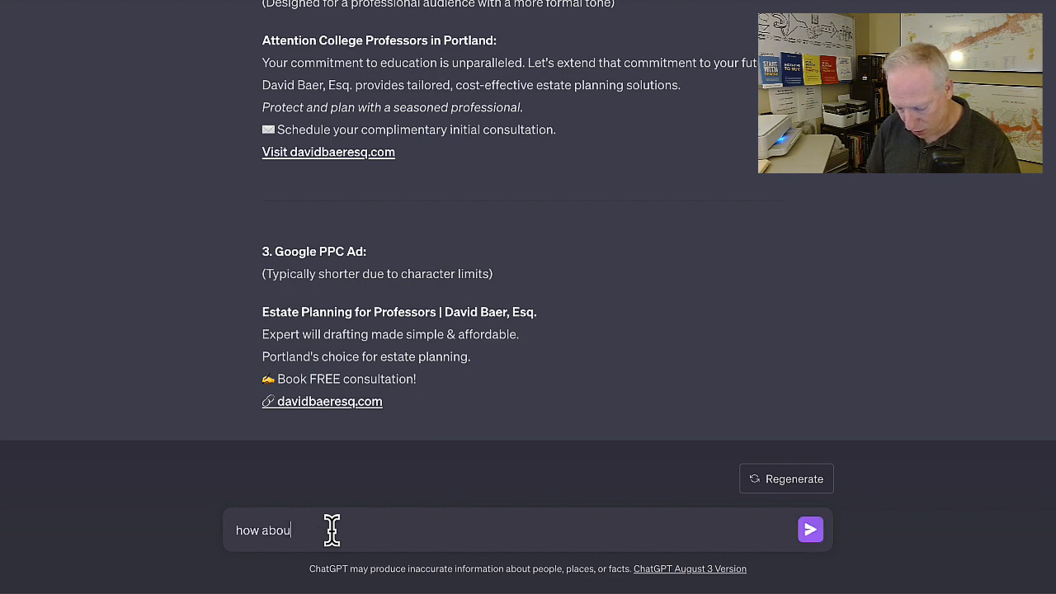
text(t making one f)
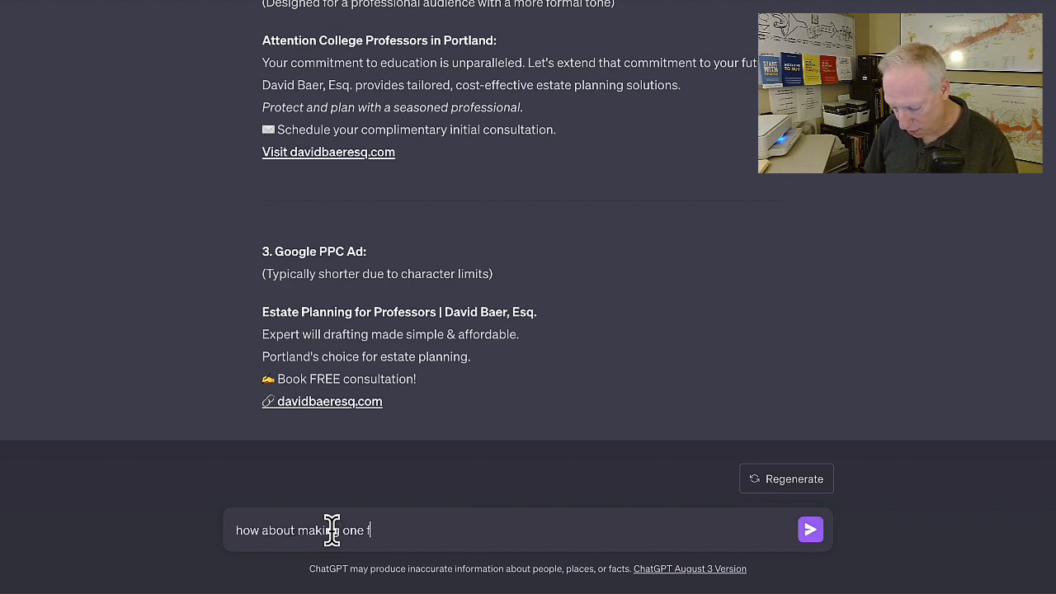
text(or a 1)
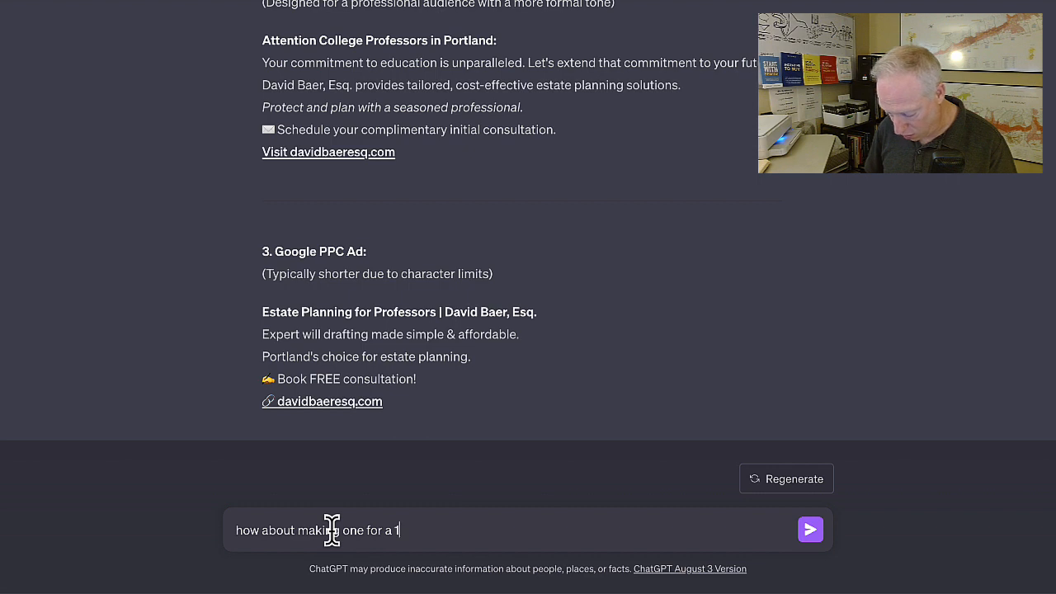
text(/8 page )
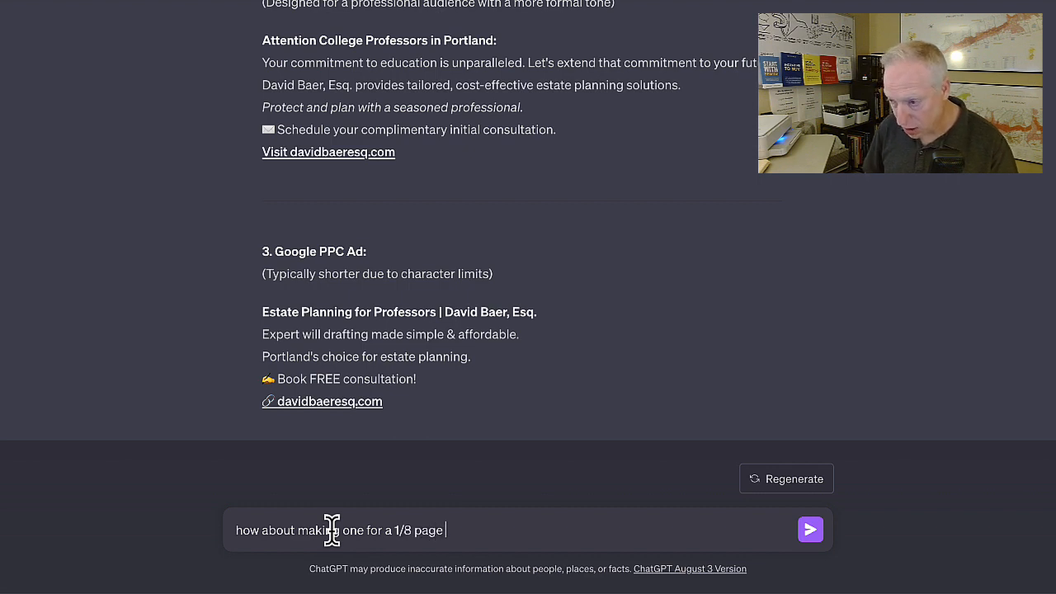
text(display)
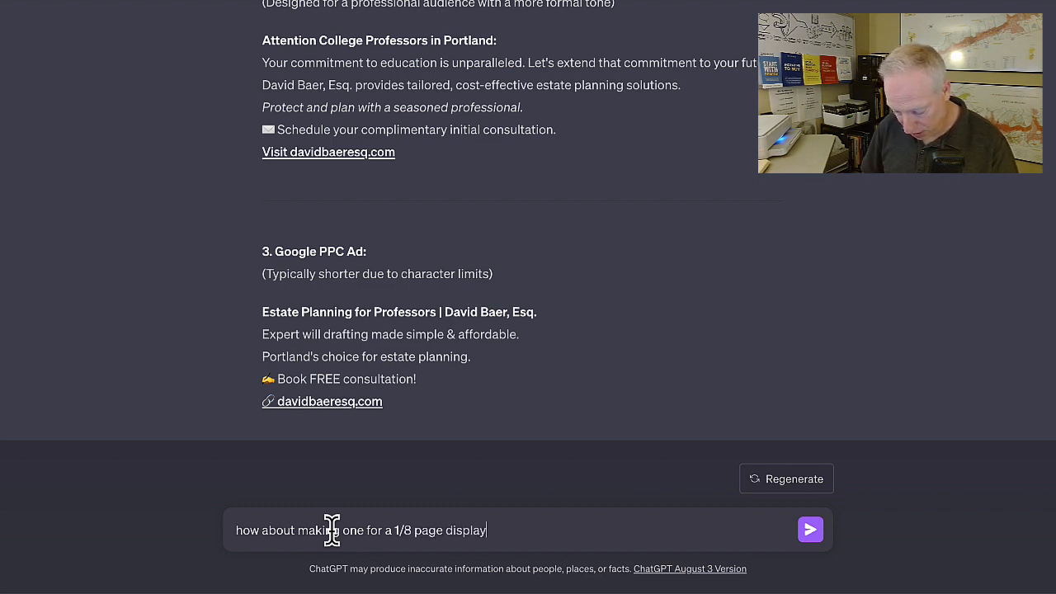
text( ad in the )
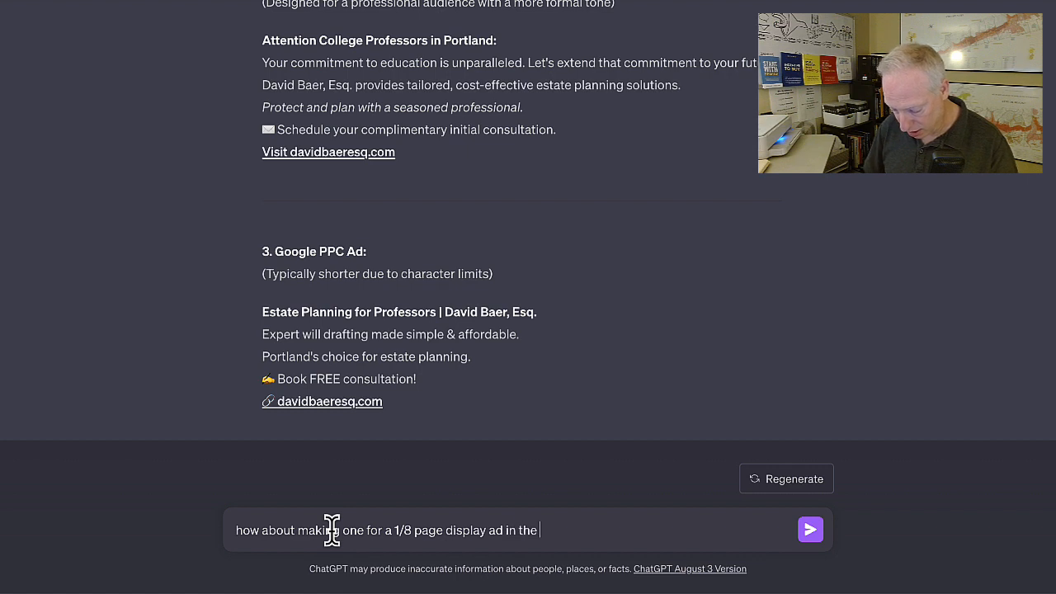
text(newspapaer)
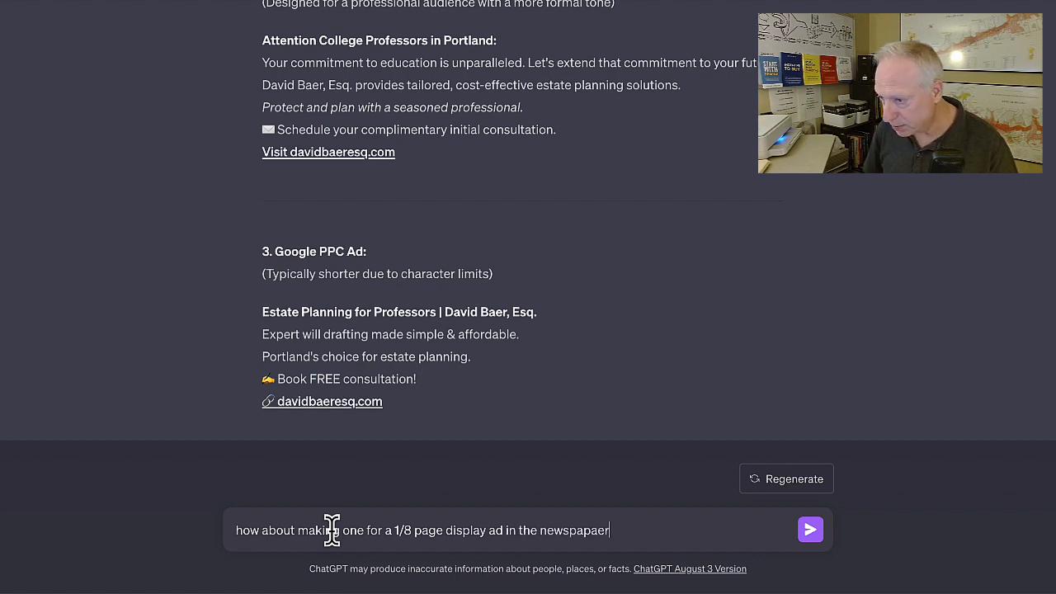
key(Left)
key(Left)
key(BackSpace)
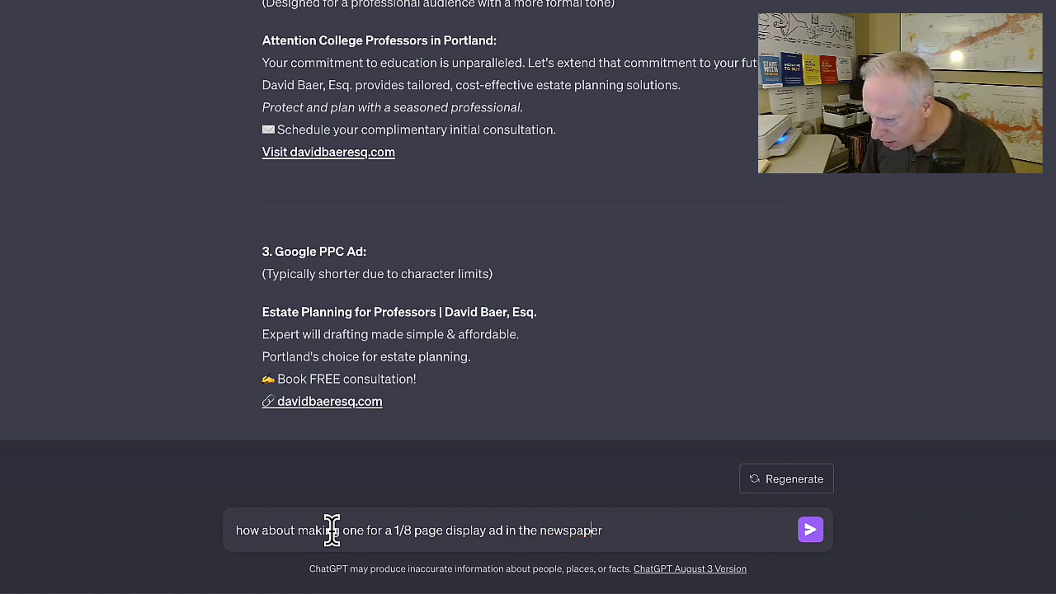
key(Return)
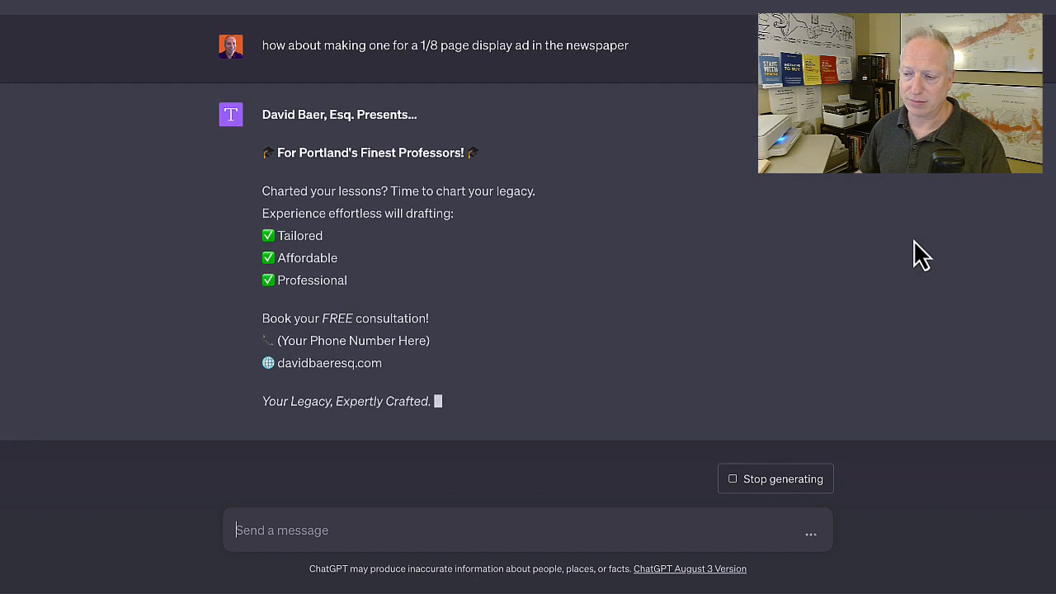
- Scroll through the thread comparing the newspaper ad with earlier ads and the original 'Protect Tomorrow, Today.' ad
scroll(632, 354, up, 15)
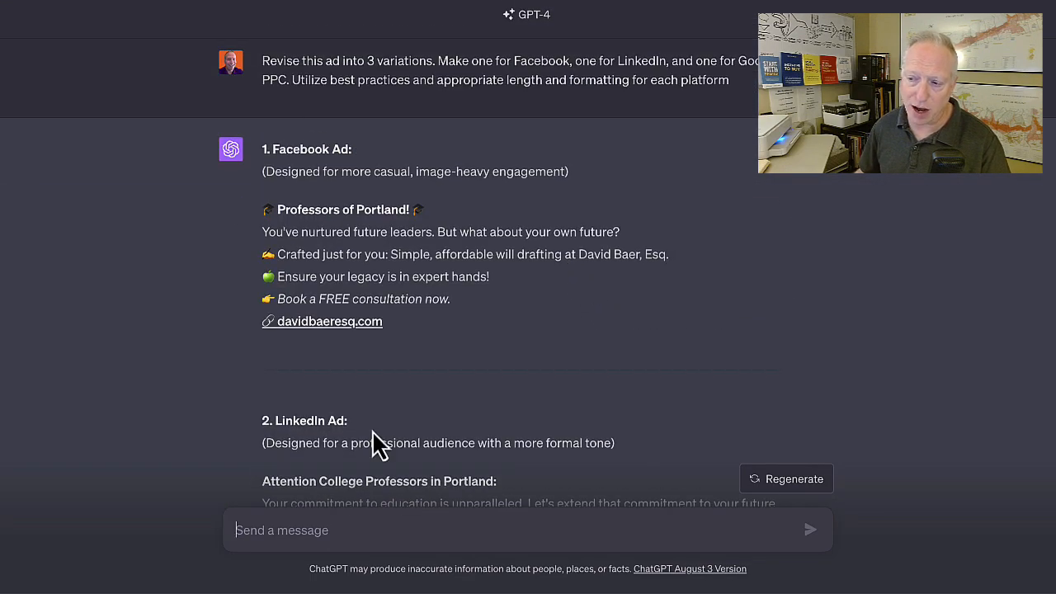
scroll(380, 433, down, 5)
scroll(561, 330, down, 1)
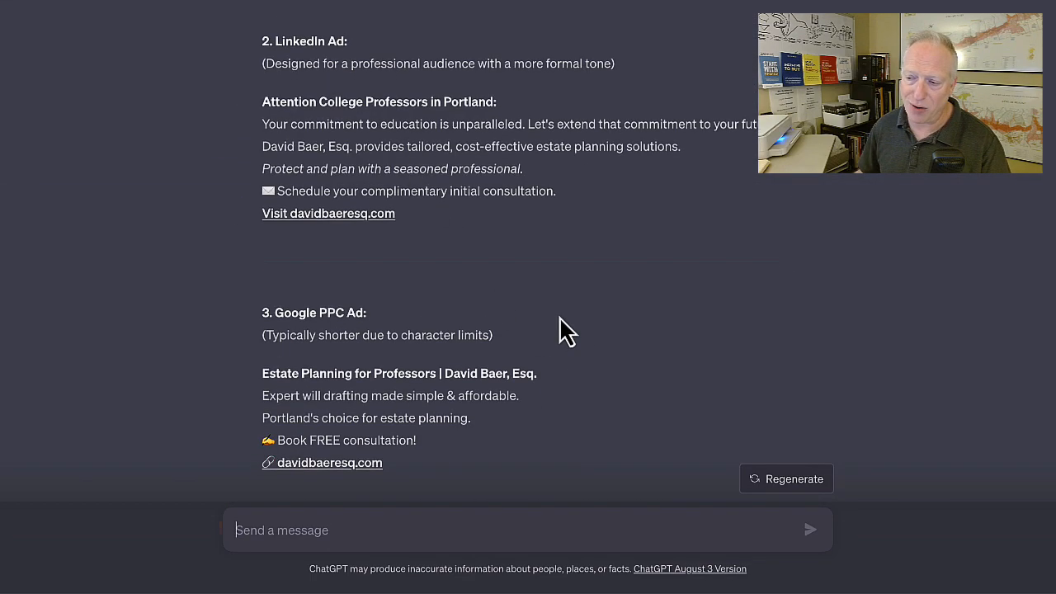
scroll(398, 396, down, 1)
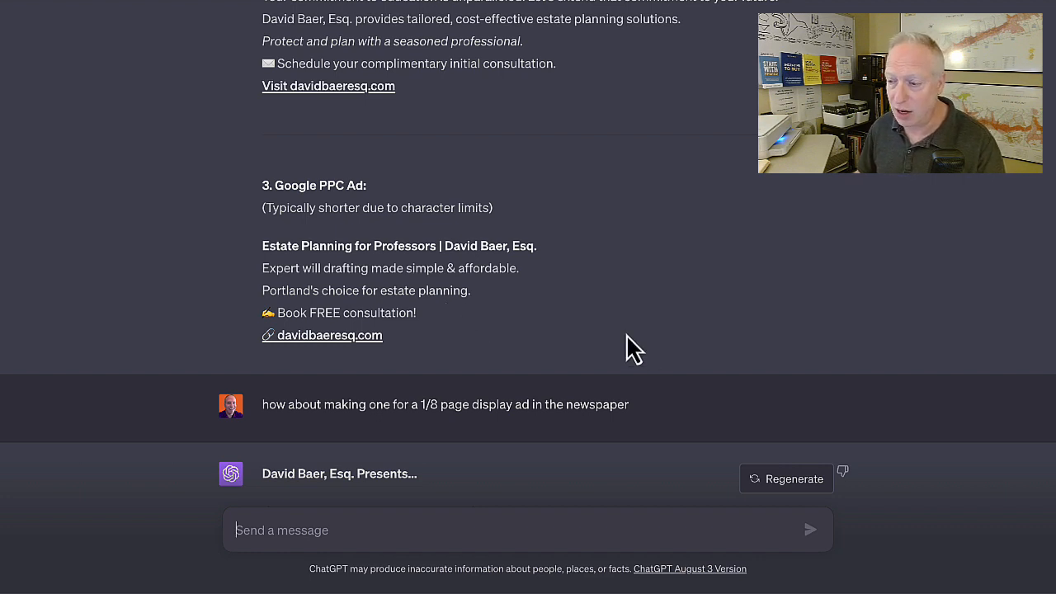
scroll(542, 307, up, 5)
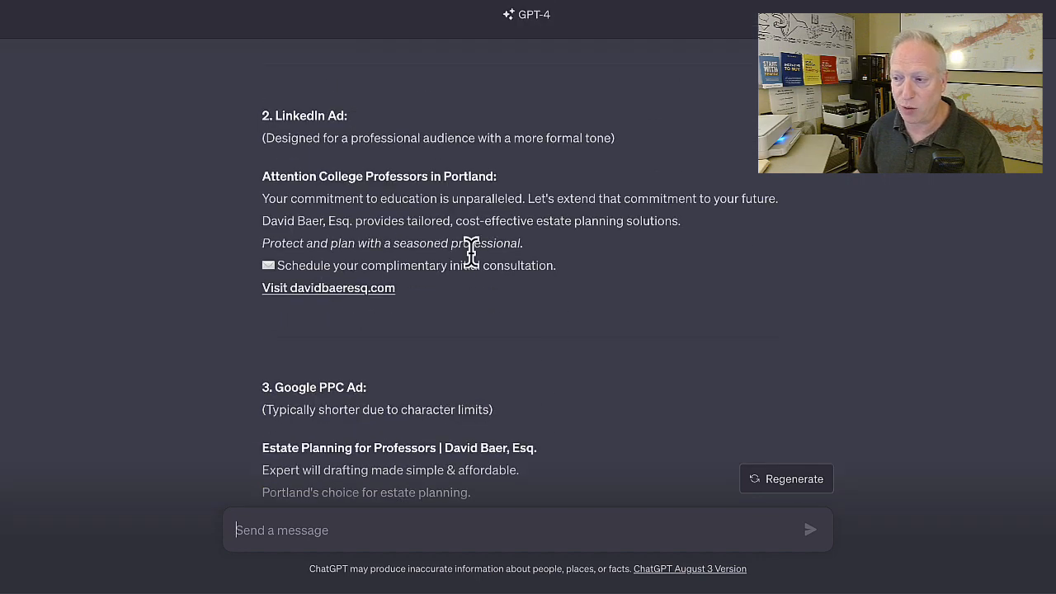
scroll(475, 260, up, 1)
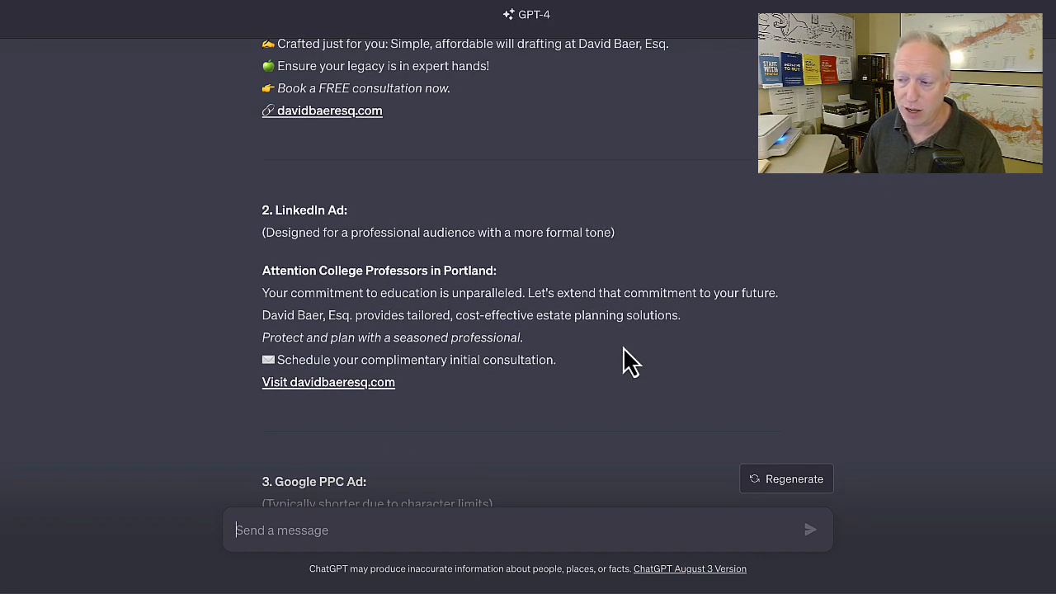
scroll(622, 346, up, 5)
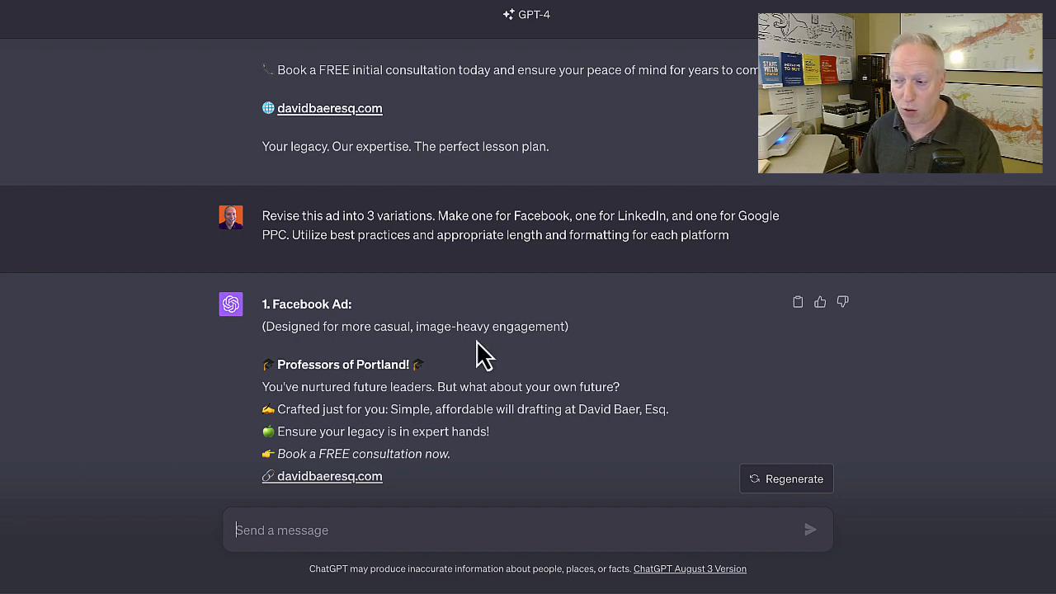
scroll(611, 417, up, 5)
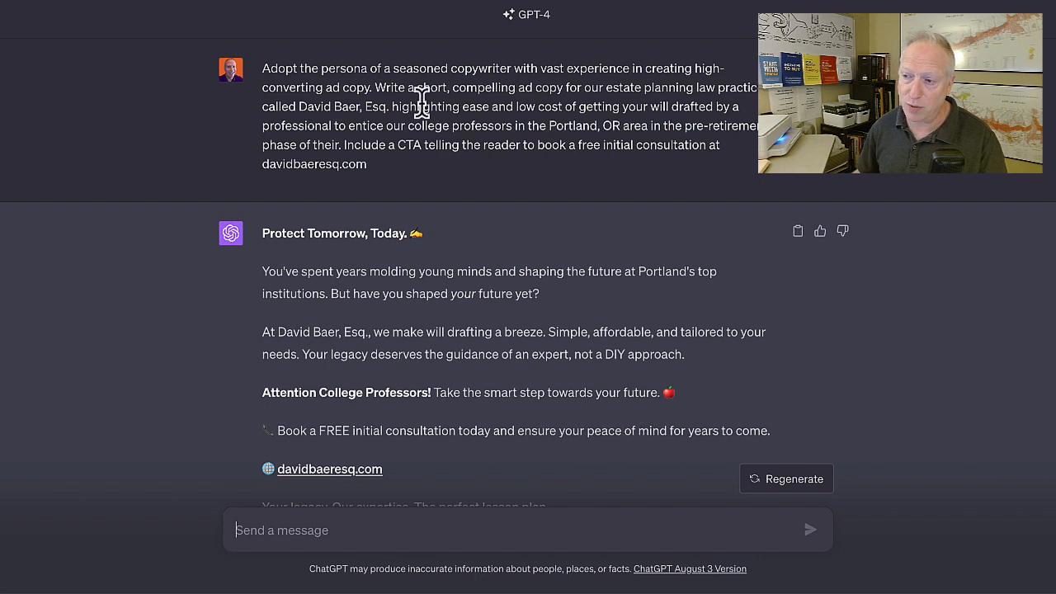